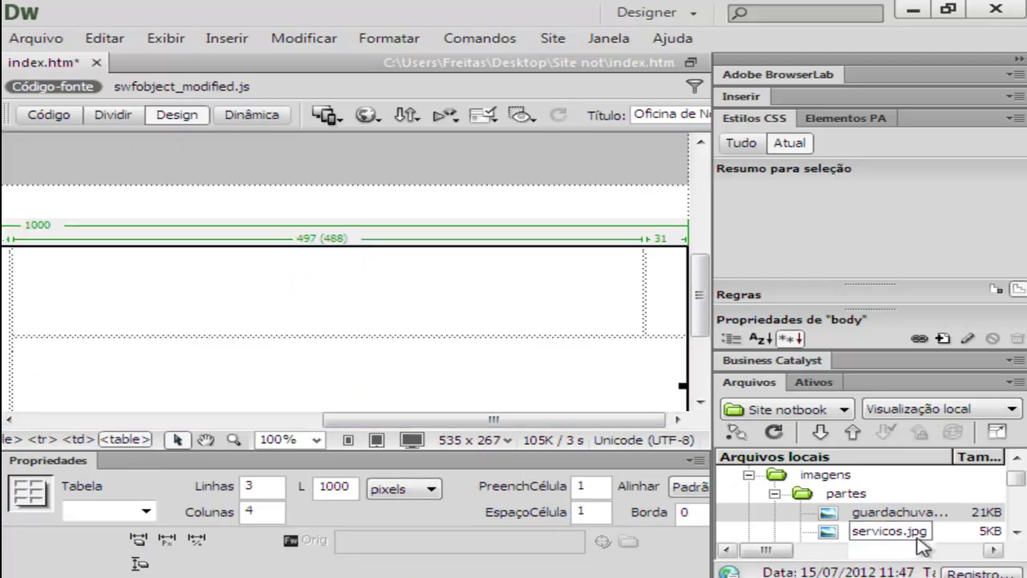
Insert texto1.jpg from the partes folder into the empty table cell, without alternative text.
left_click_drag(1015, 479, 1019, 495)
left_click_drag(875, 492, 311, 309)
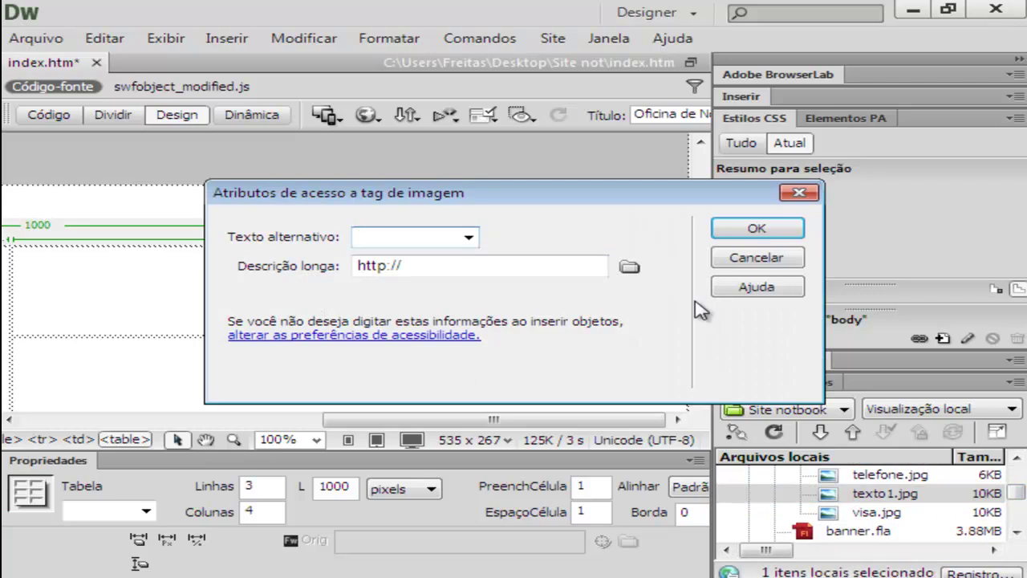
left_click(757, 229)
Narrow the column holding the texto1.jpg slogan image to 214 pixels so it fits the image.
left_click(907, 477)
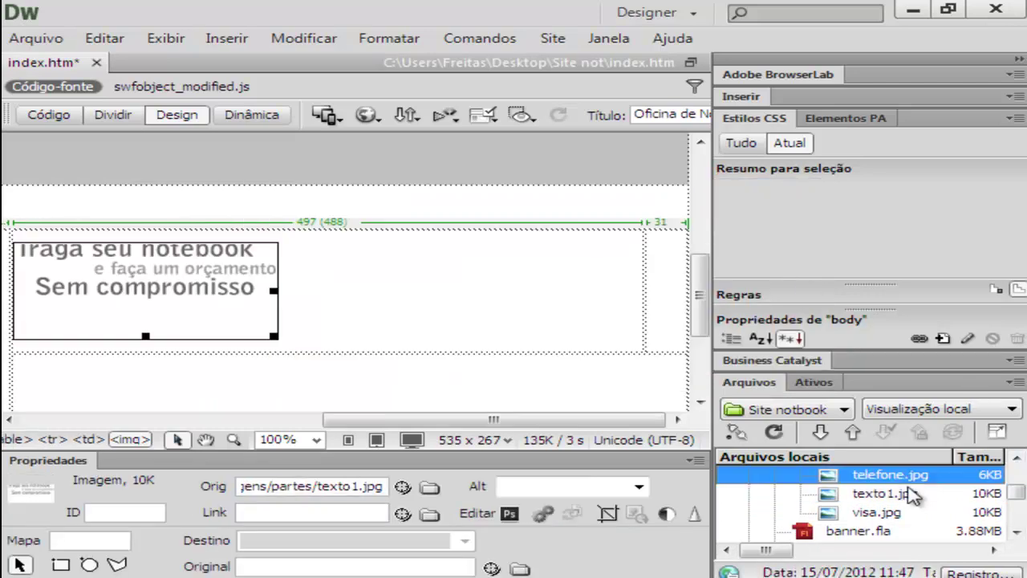
left_click(644, 312)
left_click_drag(644, 313, 291, 302)
left_click_drag(378, 420, 306, 423)
left_click(264, 285)
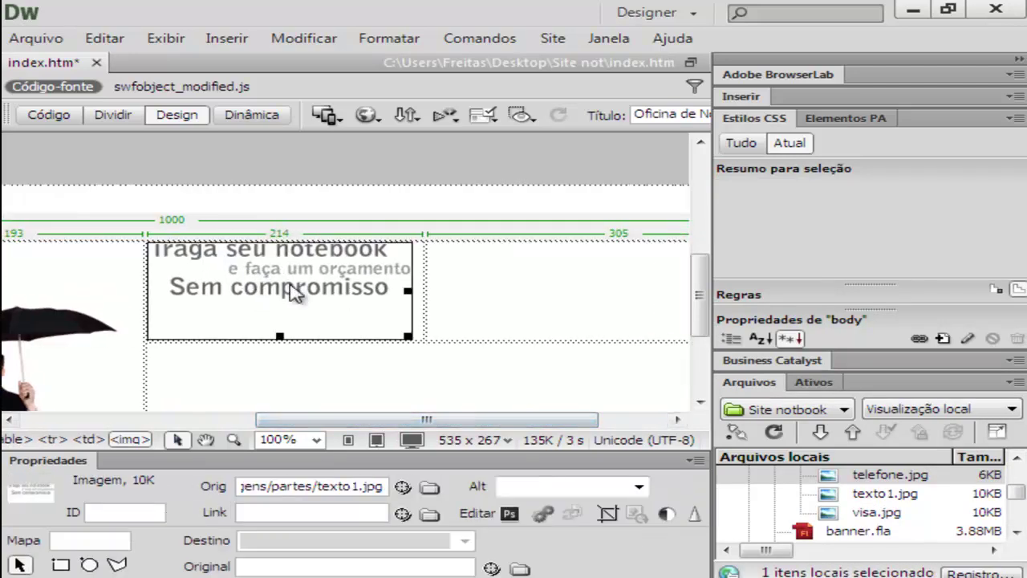
left_click_drag(466, 429, 524, 431)
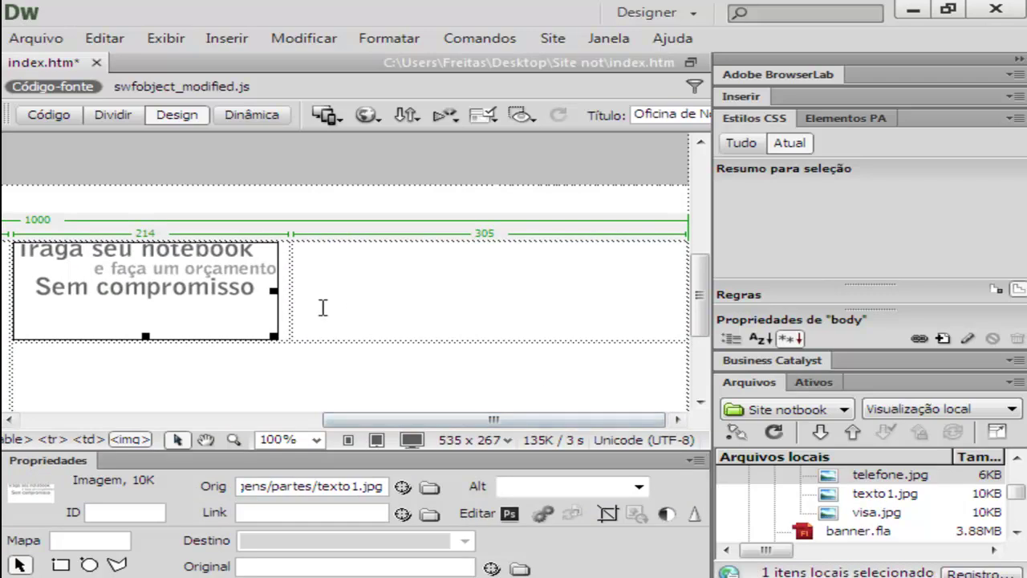
Insert telefone.jpg into the cell beside the slogan image, without alternative text.
left_click(292, 300)
left_click(293, 300)
left_click_drag(902, 477, 487, 295)
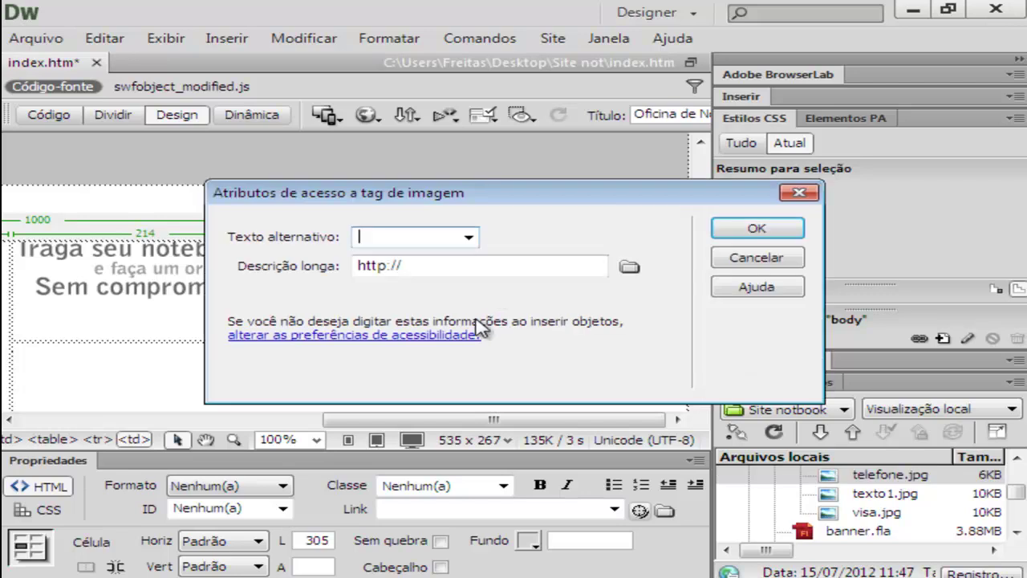
left_click(755, 230)
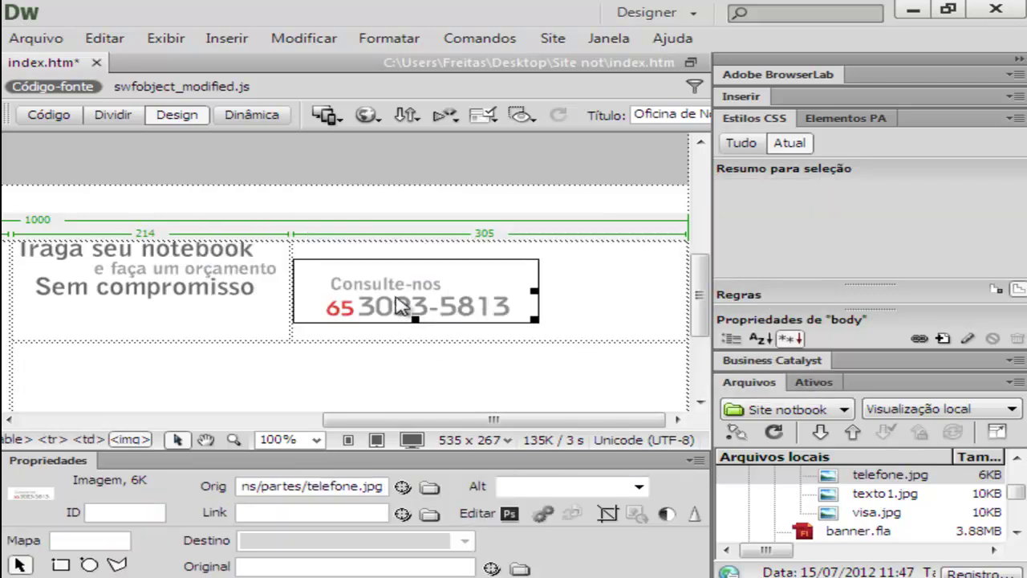
Save the changes to the index page and preview it in Firefox, checking the images below the banner.
left_click(161, 273)
left_click(332, 313)
left_click_drag(697, 329, 695, 385)
left_click_drag(568, 424, 195, 429)
scroll(259, 345, "up", 5)
key("ctrl+w")
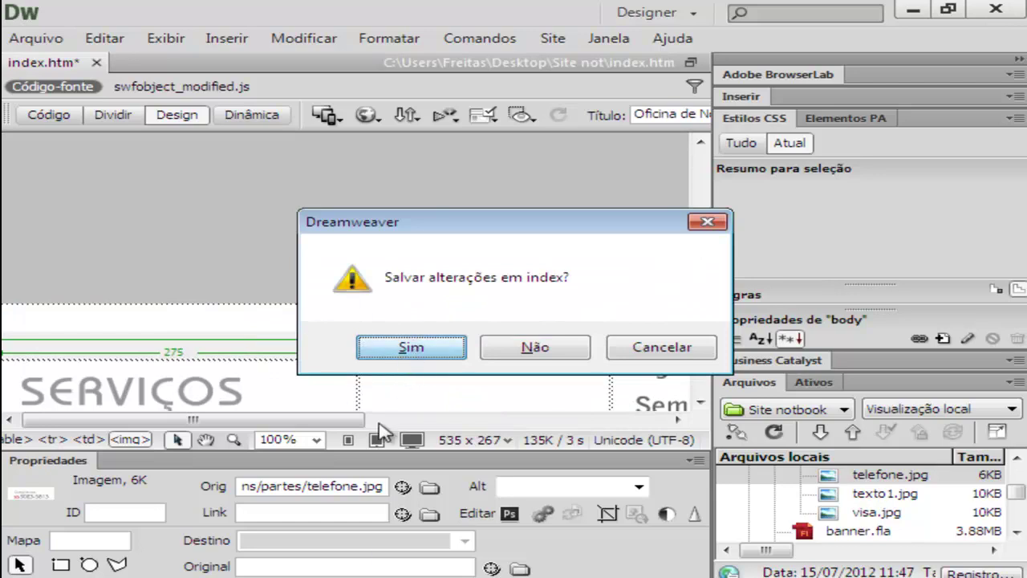
left_click(383, 343)
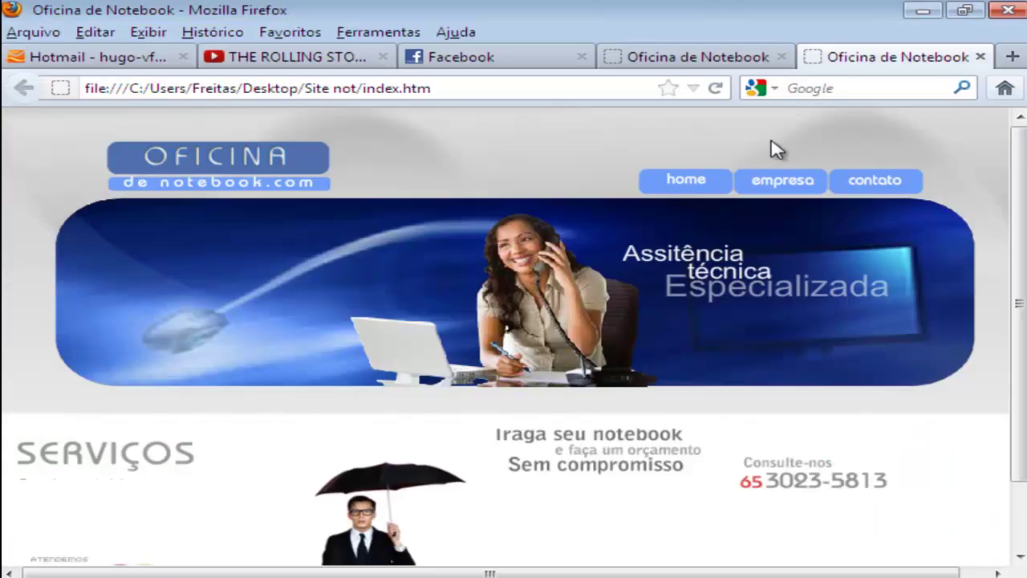
scroll(681, 430, "down", 2)
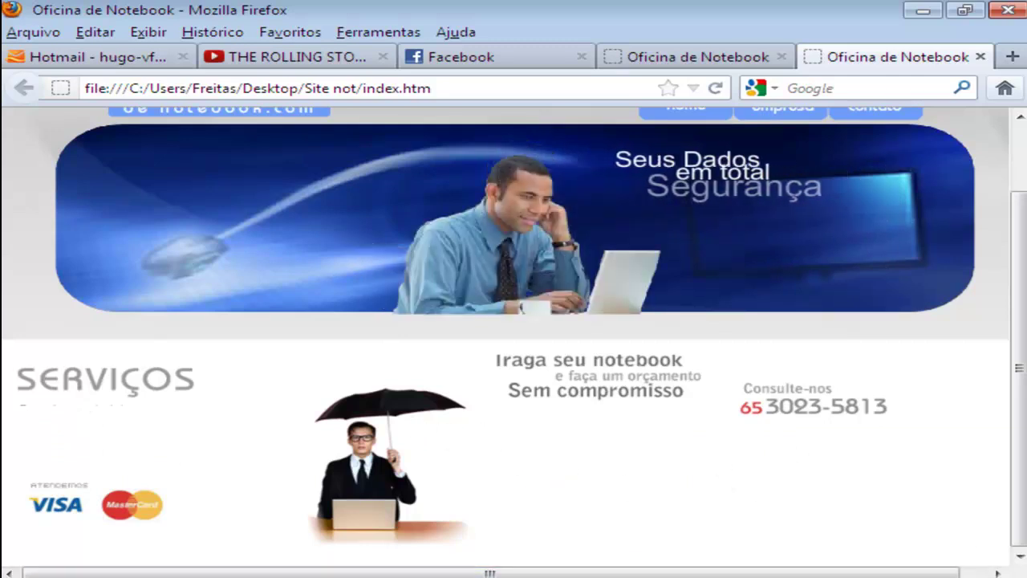
Copy the four-line services list from the Fireworks layout into the Dreamweaver cell under the Serviços heading.
key("alt+Tab")
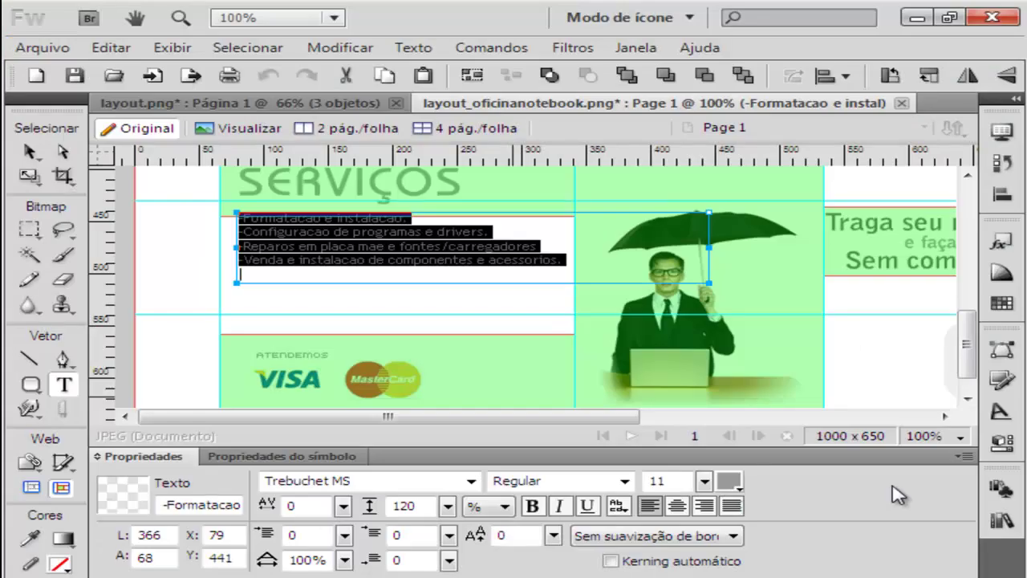
left_click(541, 259)
left_click_drag(570, 260, 238, 215)
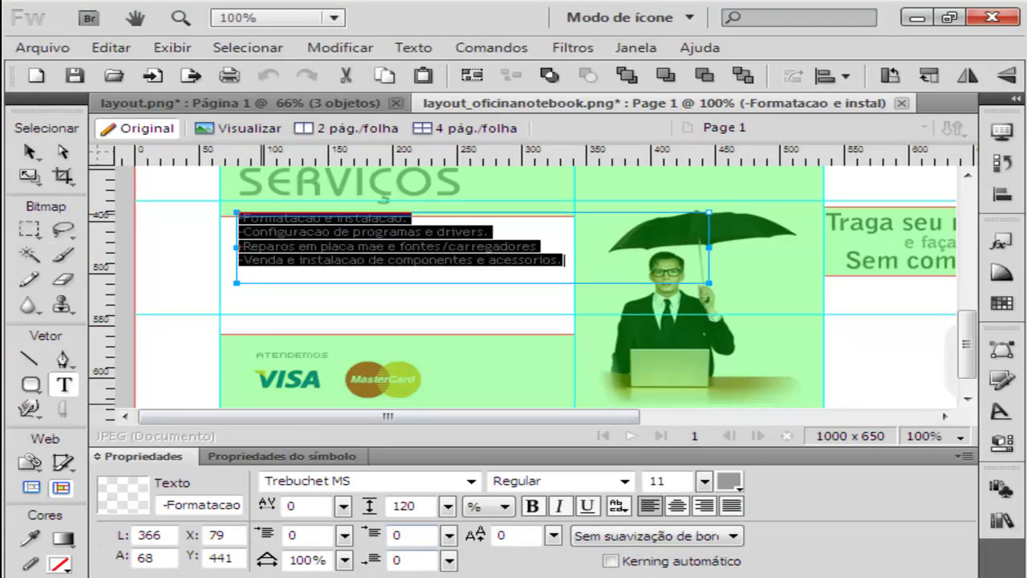
key("alt+Tab")
Place the text cursor in the empty cell below the slogan image.
left_click_drag(294, 425, 569, 428)
left_click_drag(707, 273, 706, 363)
left_click(453, 211)
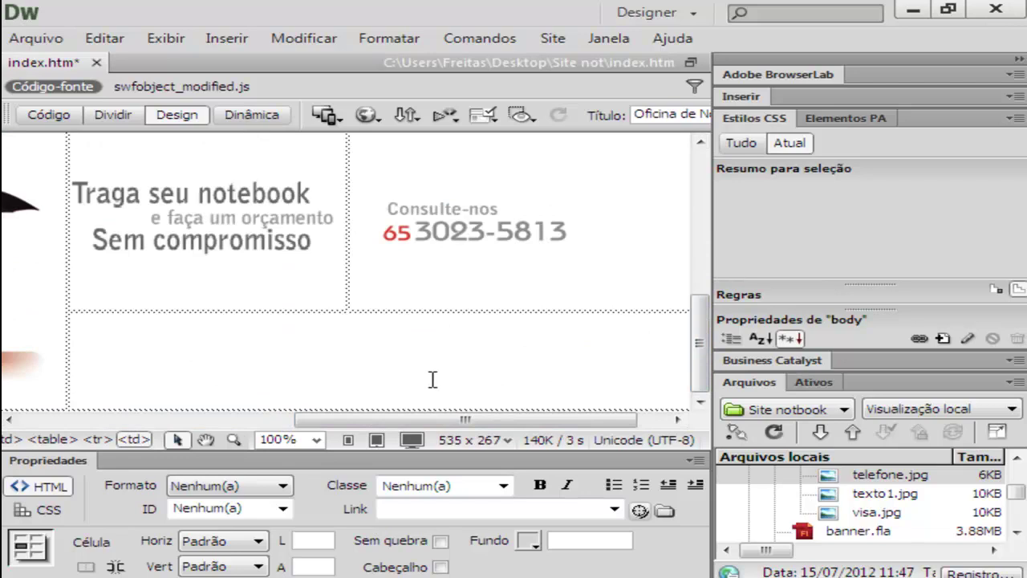
left_click_drag(406, 421, 324, 420)
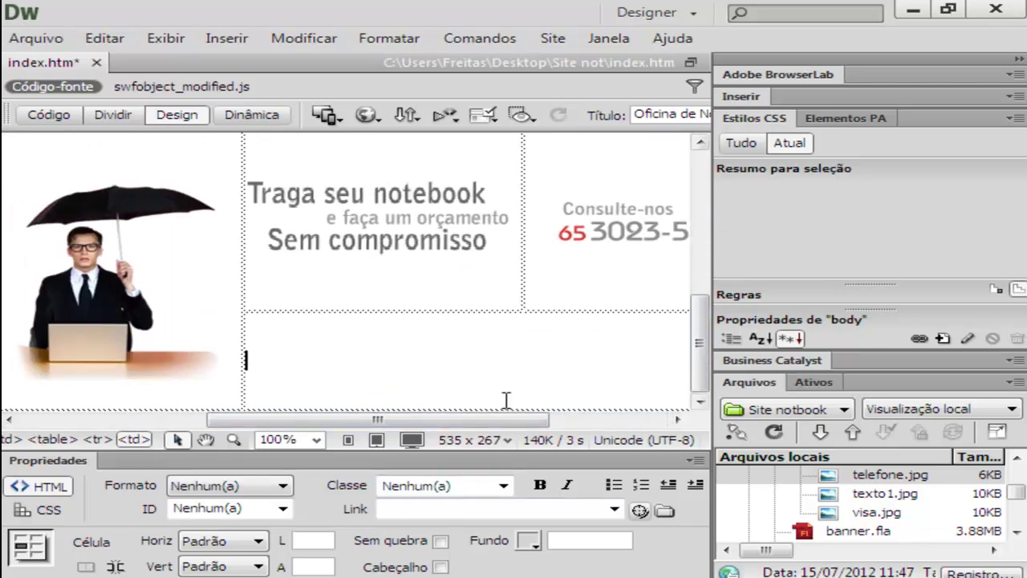
left_click_drag(474, 424, 553, 423)
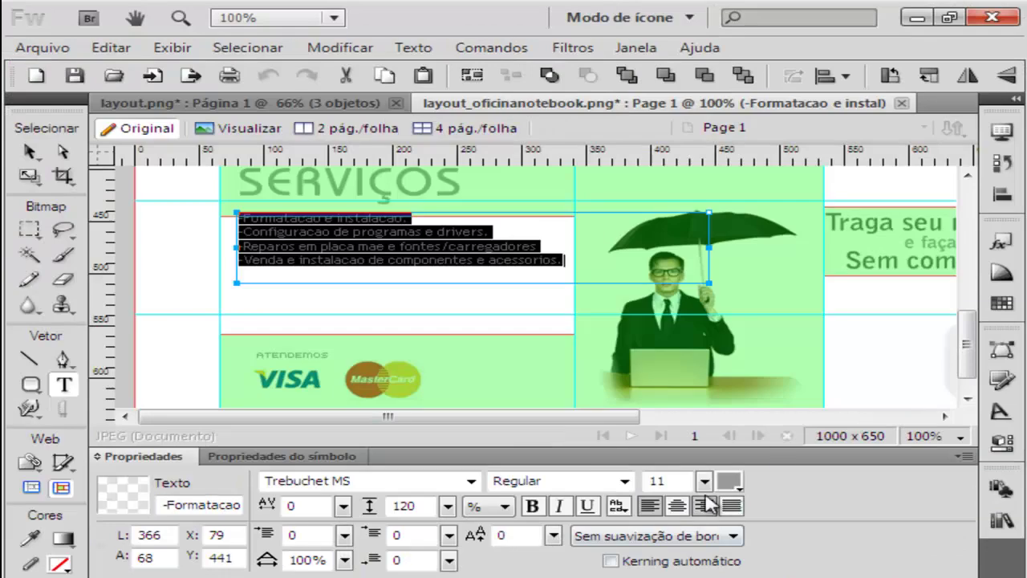
Examine the address block and the slogan and phone placement in the Fireworks layout, comparing them with the browser preview.
scroll(880, 340, "down", 2)
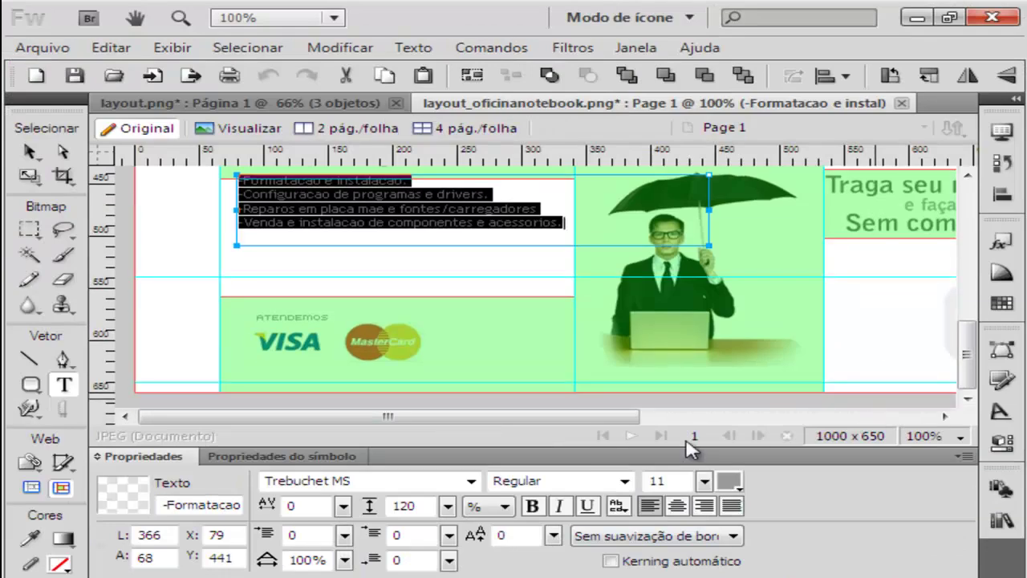
left_click_drag(585, 418, 876, 418)
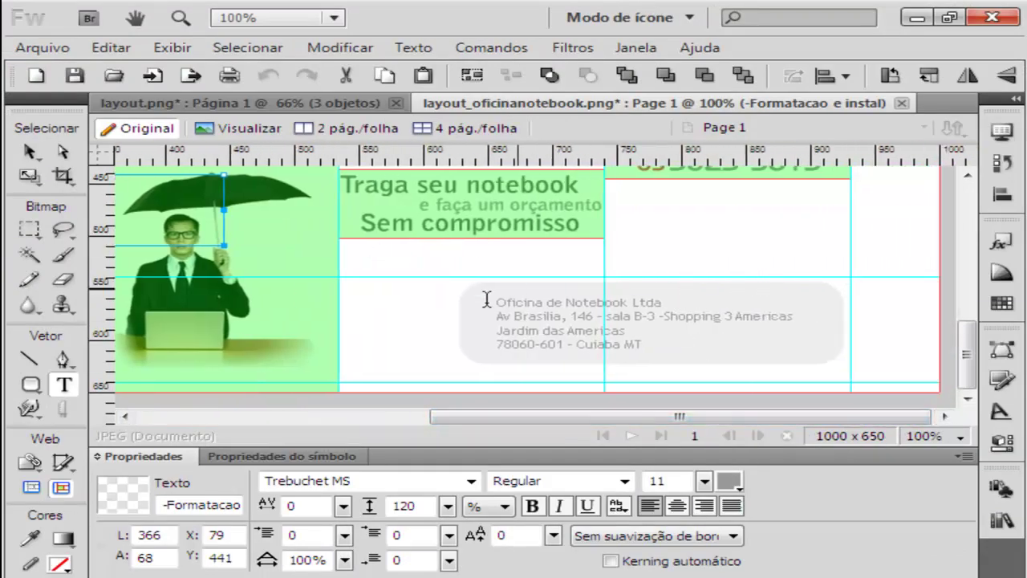
scroll(853, 317, "up", 1)
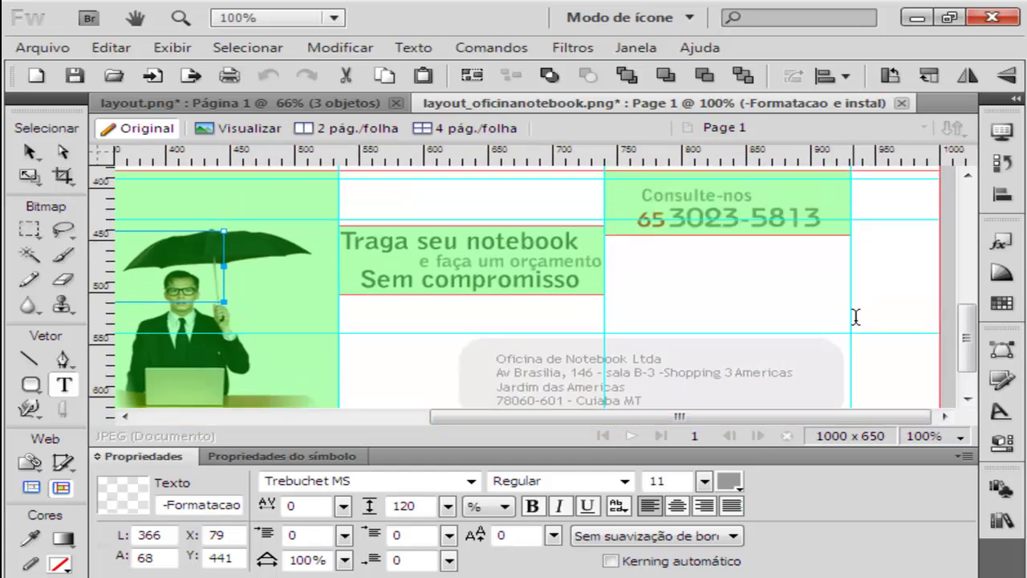
scroll(610, 349, "down", 1)
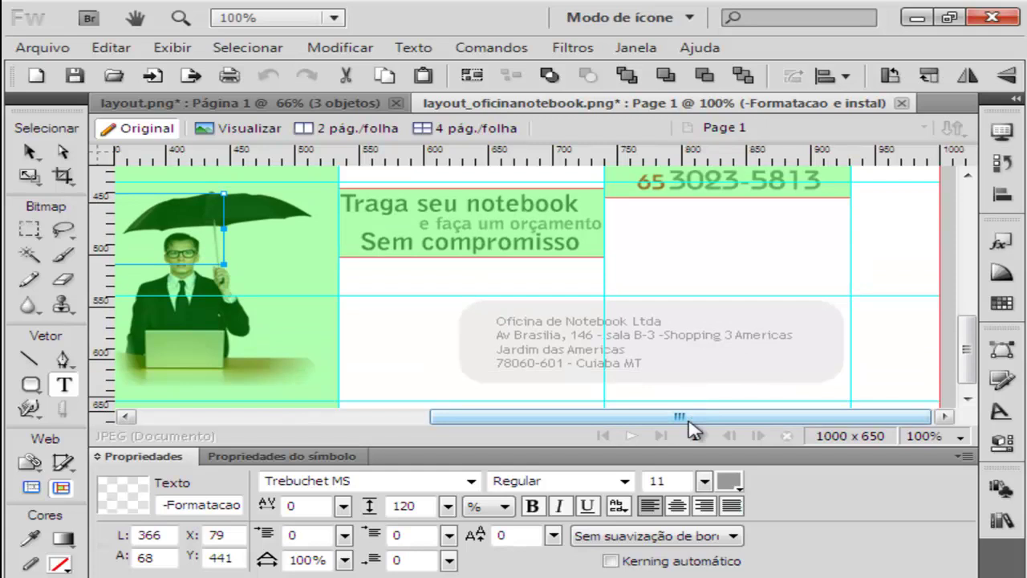
left_click_drag(688, 421, 618, 419)
scroll(592, 319, "up", 3)
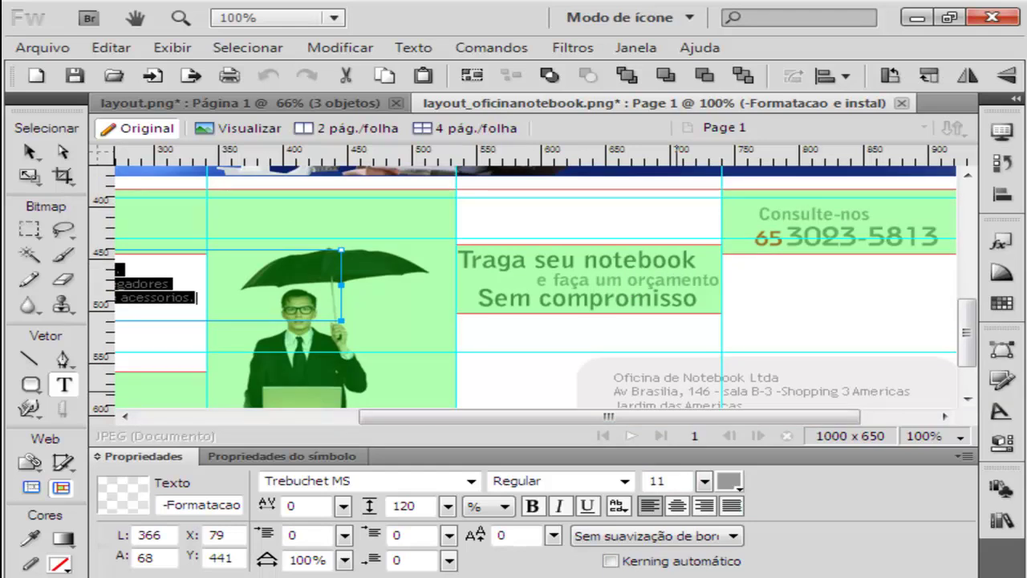
left_click(917, 17)
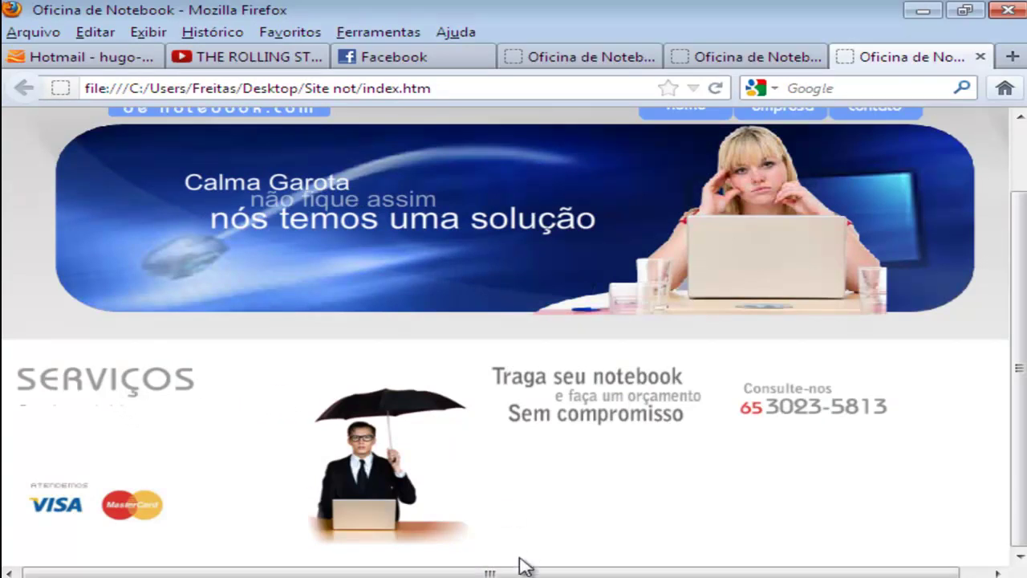
key("alt+Tab")
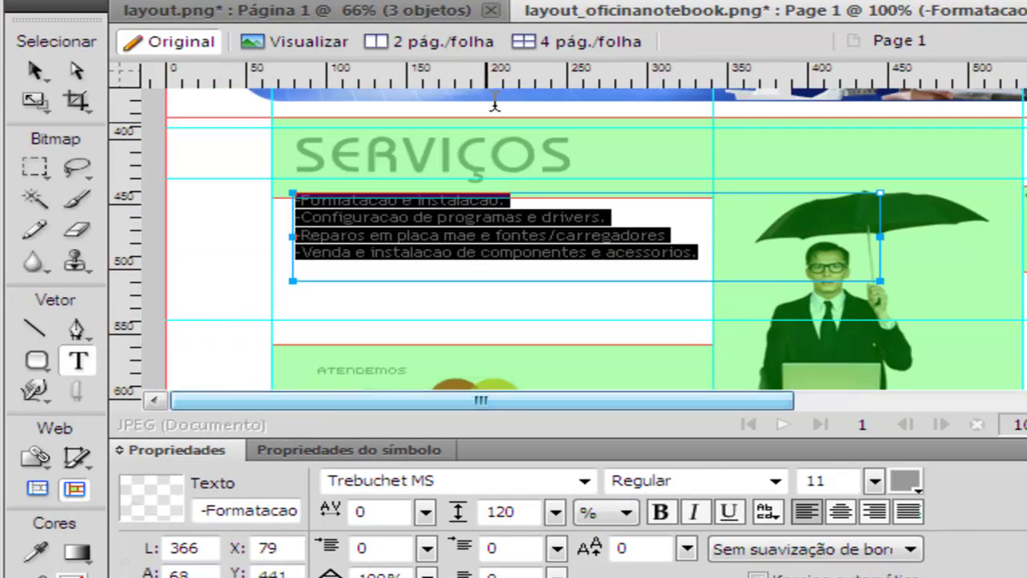
Leave text editing in Fireworks and select the slice over the Serviços heading with the Pointer tool.
key("Escape")
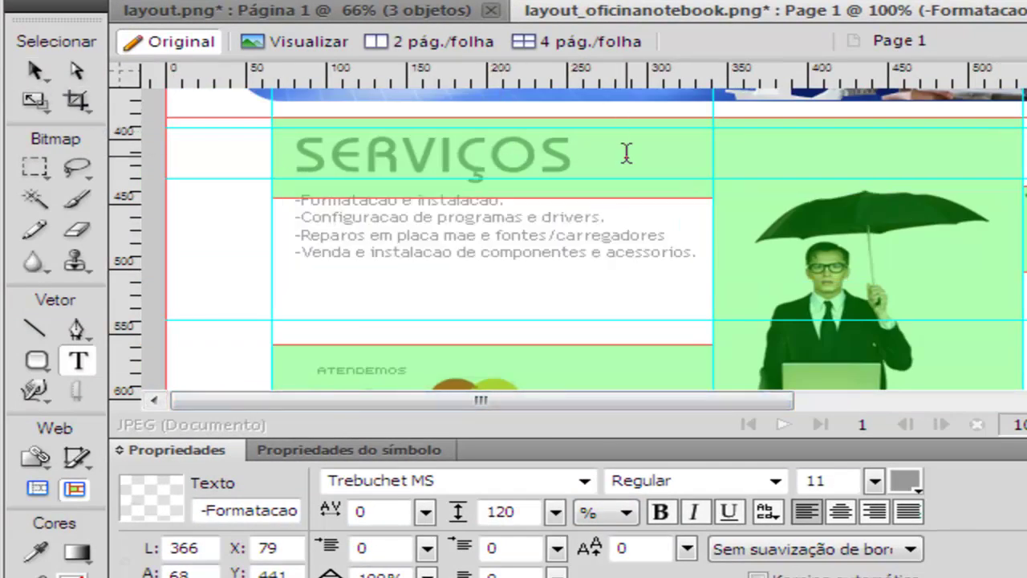
left_click(35, 72)
left_click(608, 154)
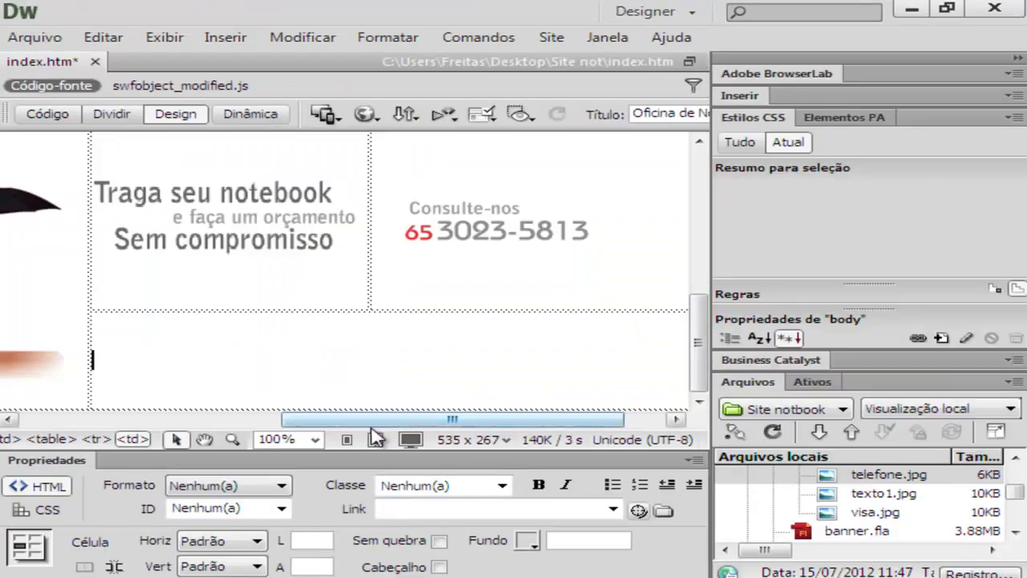
Switch to Dreamweaver and examine the Serviços heading, card logos, slogan and phone images in their table cells.
left_click_drag(376, 419, 115, 419)
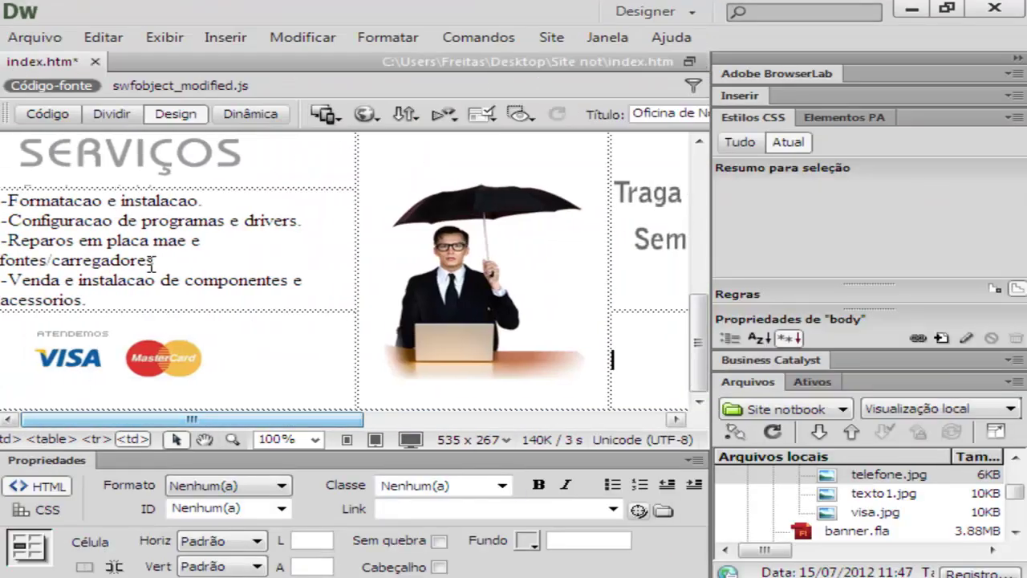
left_click(345, 174)
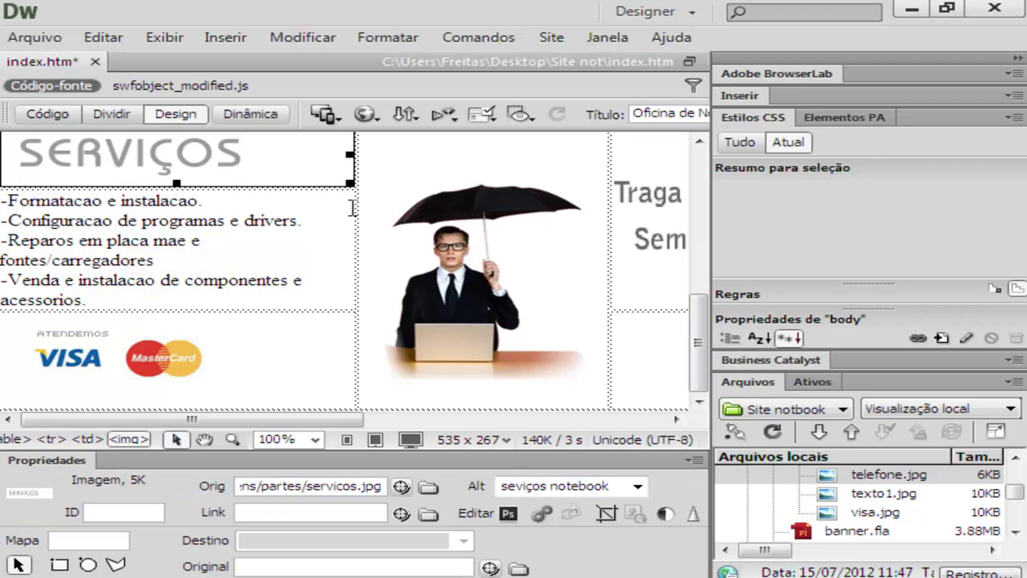
left_click(309, 353)
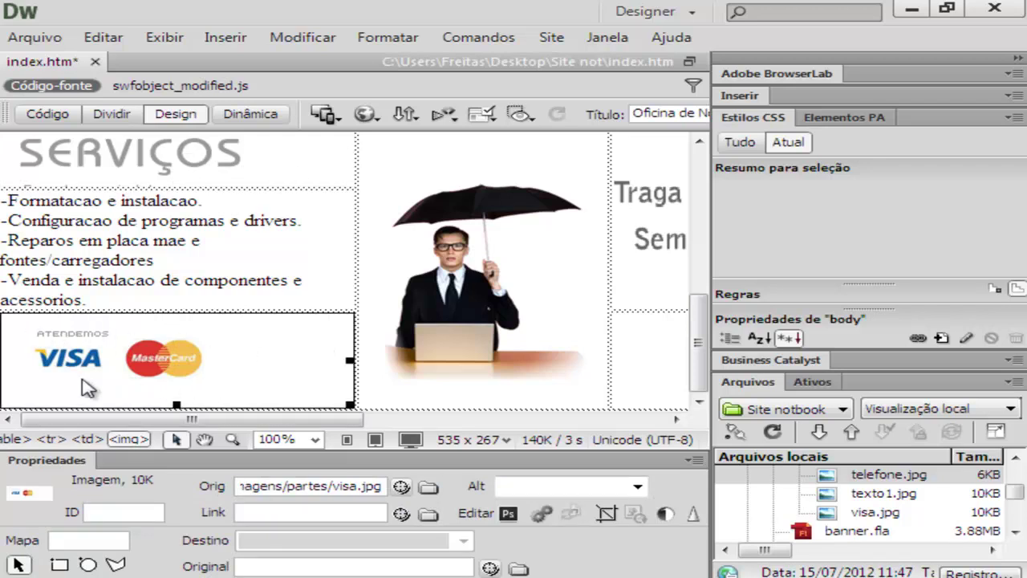
left_click_drag(344, 420, 642, 419)
left_click(143, 285)
left_click(401, 277)
left_click_drag(367, 423, 343, 423)
left_click_drag(251, 385, 161, 384)
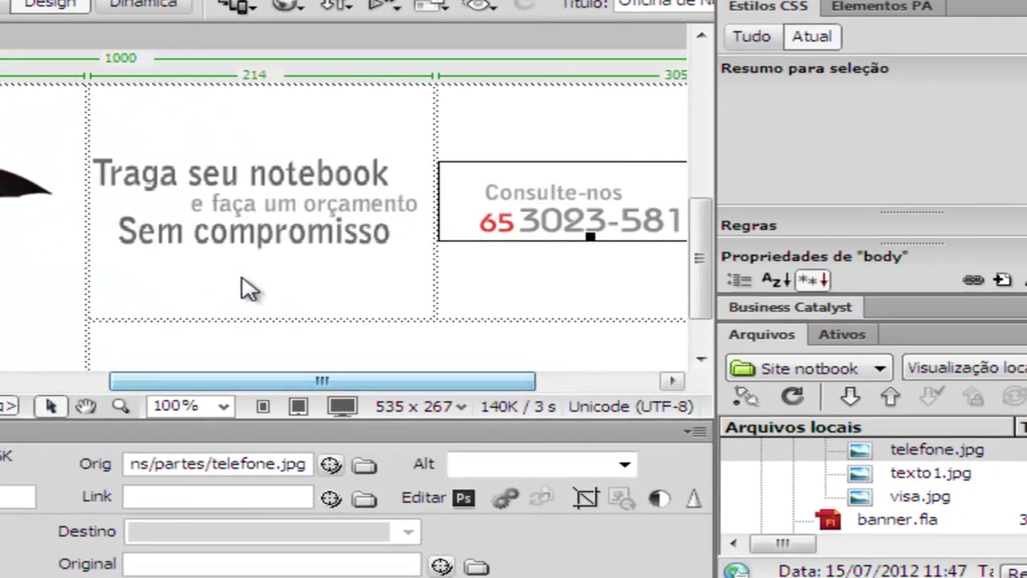
left_click(254, 239)
left_click(564, 215)
left_click(265, 210)
left_click(634, 238)
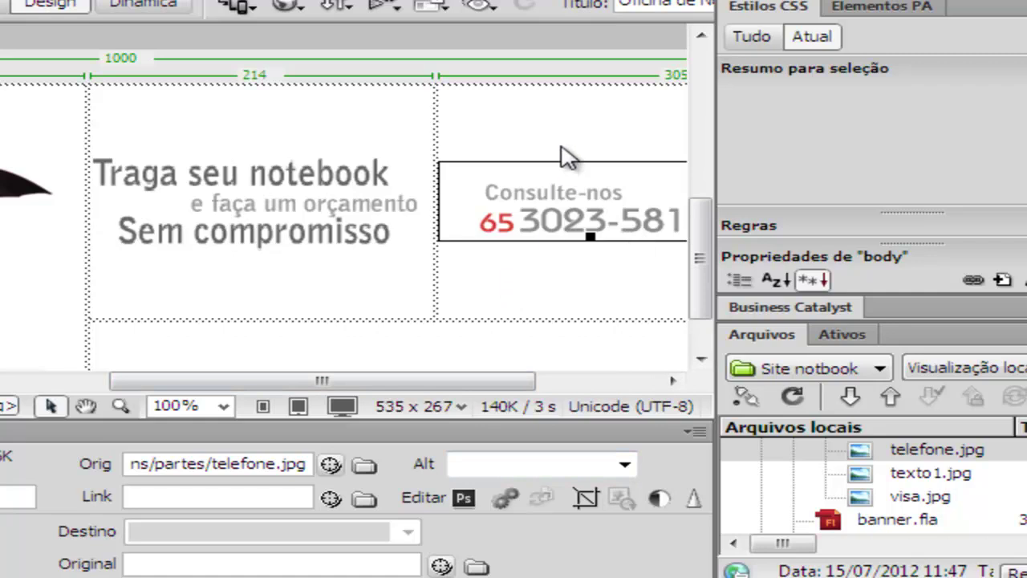
Set the phone image's cell to Centro horizontal and Superior vertical alignment.
left_click_drag(401, 380, 524, 380)
left_click(477, 313)
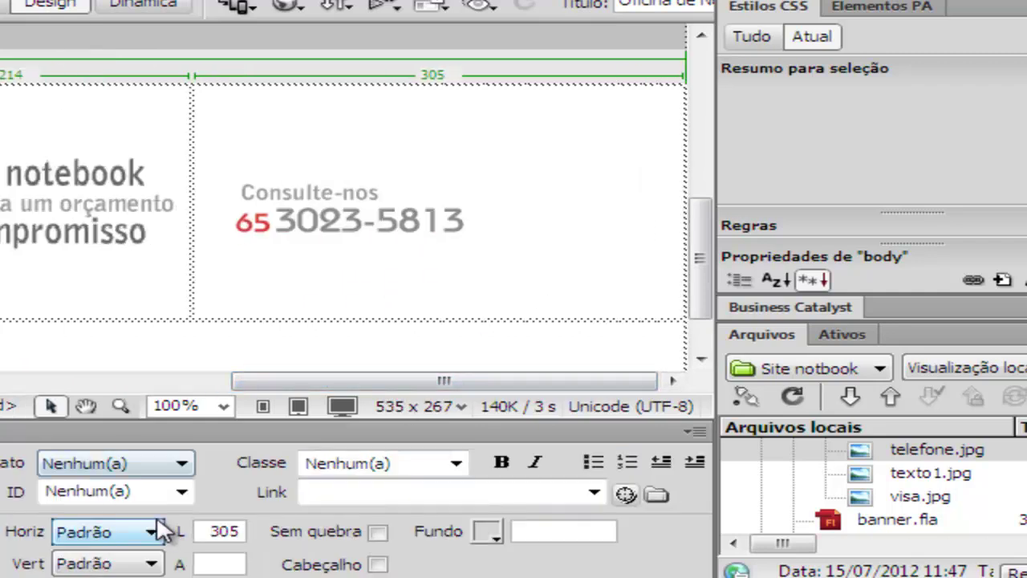
left_click(114, 532)
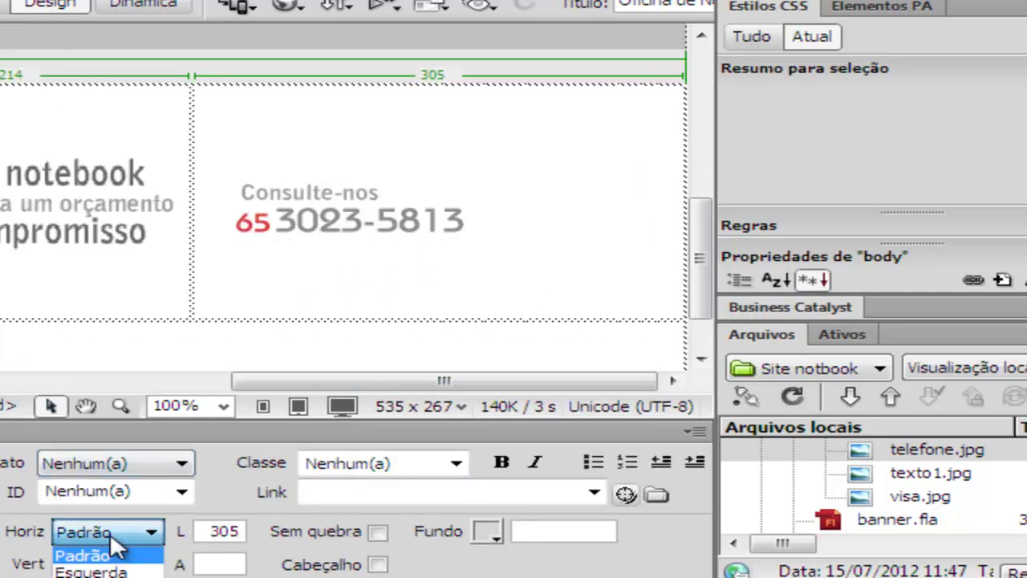
left_click(89, 576)
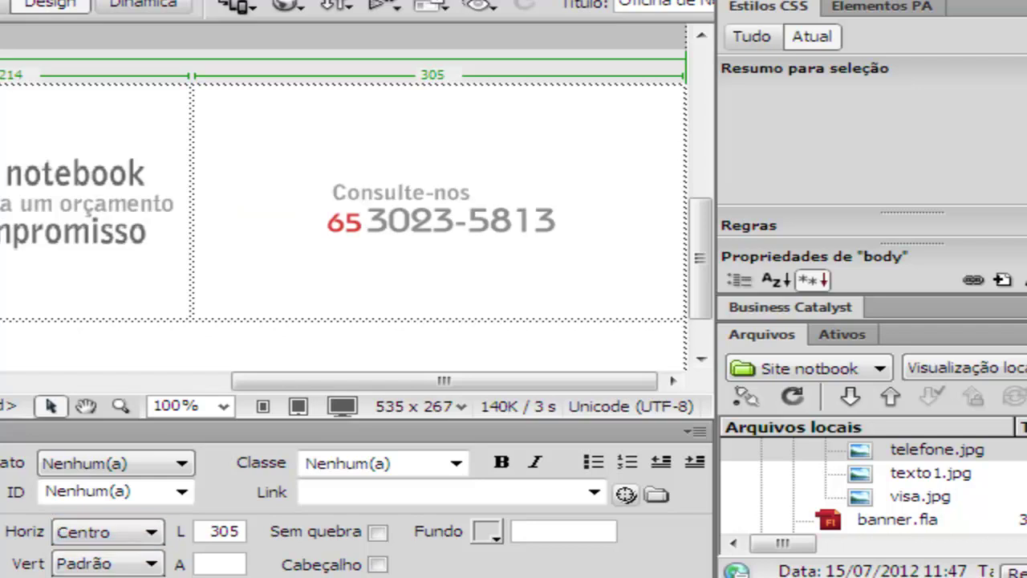
left_click(97, 566)
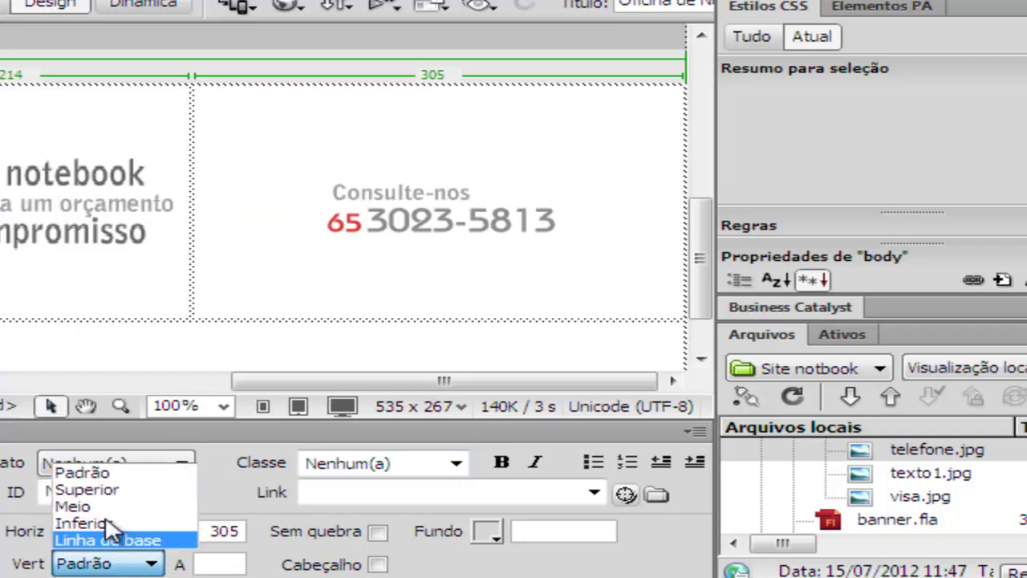
left_click(107, 488)
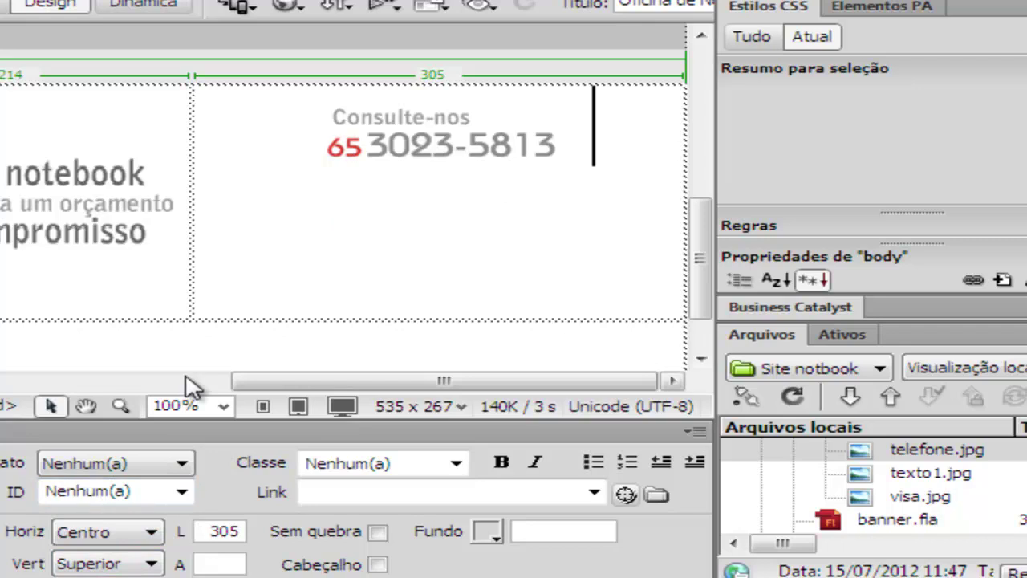
Preview the page in Firefox and check the phone image's alignment and the services list.
key("F12")
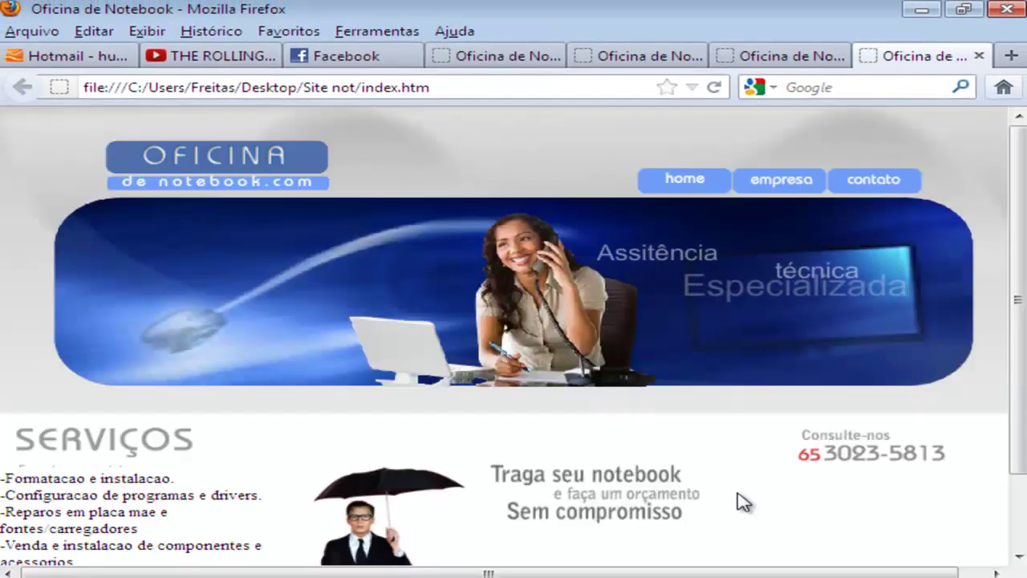
scroll(818, 459, "down", 2)
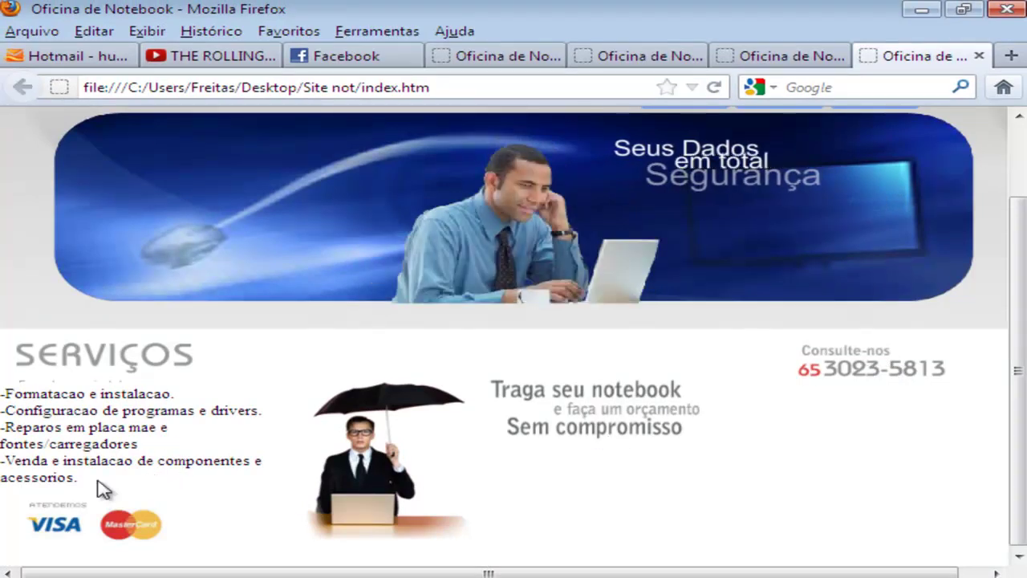
Highlight the services list text in the browser preview to examine how it sits under the Serviços heading.
left_click_drag(102, 489, 2, 391)
left_click(73, 475)
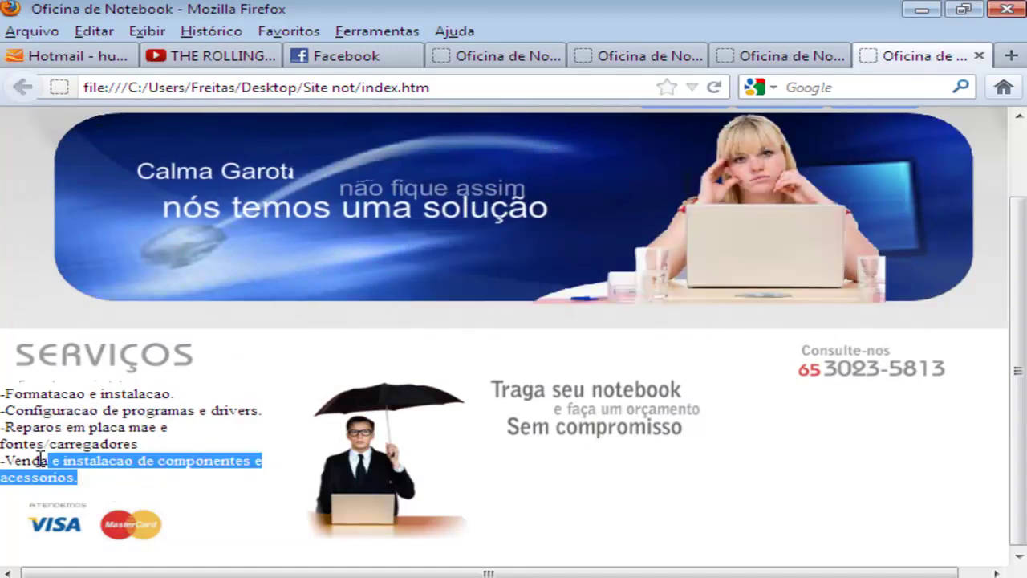
left_click_drag(73, 475, 4, 395)
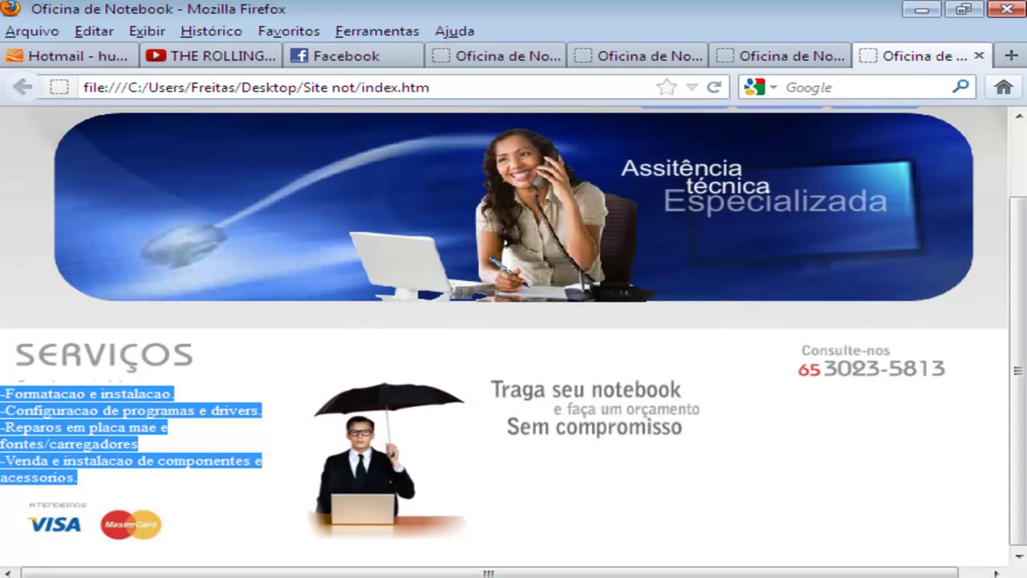
Switch to Fireworks and examine the address box in the layout's footer.
key("alt+Tab")
scroll(877, 391, "down", 1)
left_click_drag(634, 417, 843, 394)
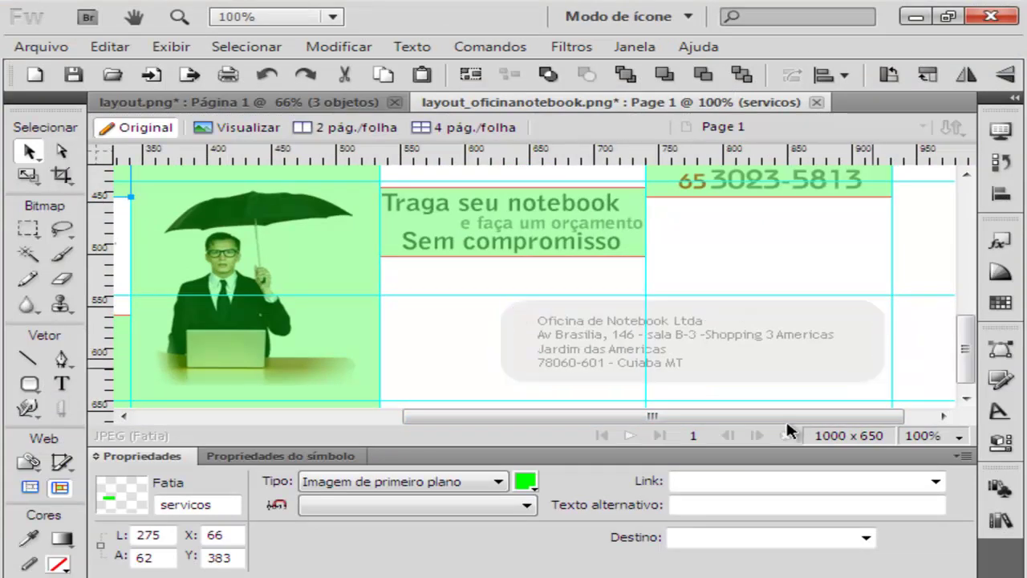
Switch to Dreamweaver and insert a one-row, one-column table 100 pixels wide in the empty row below the slogan and phone images.
left_click(915, 16)
scroll(543, 372, "down", 1)
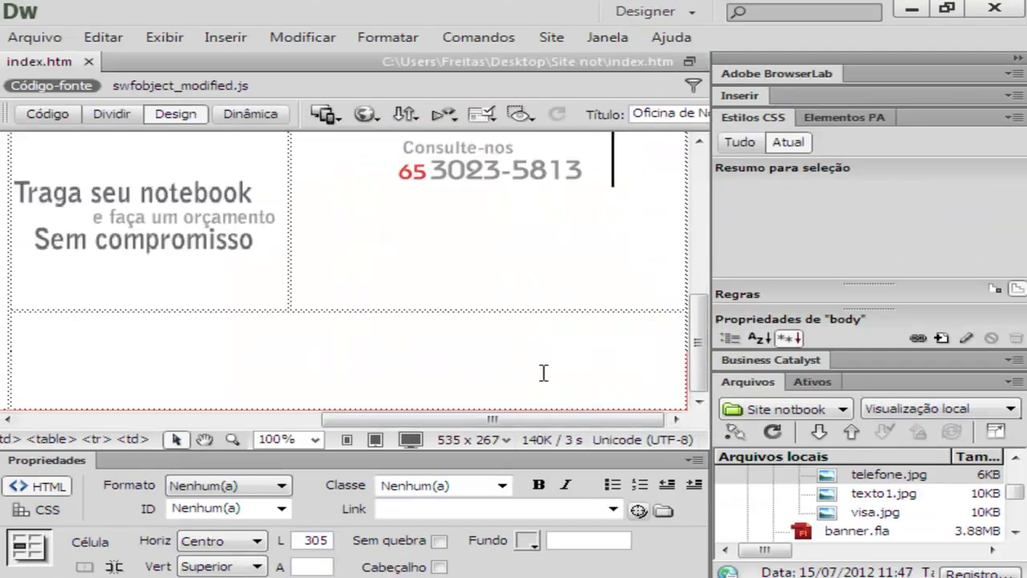
left_click(522, 365)
left_click(224, 37)
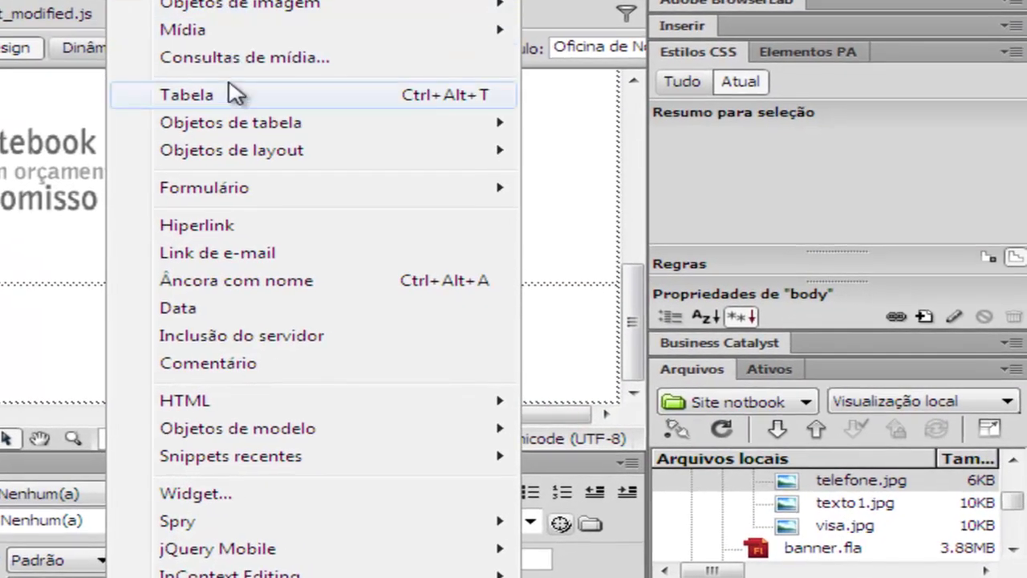
left_click(478, 95)
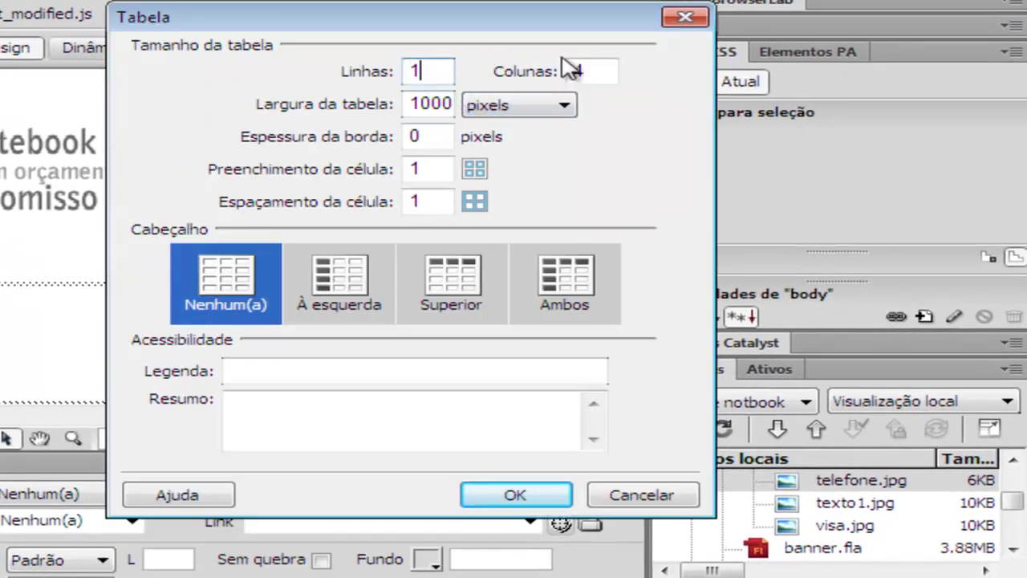
type("1")
key("Tab")
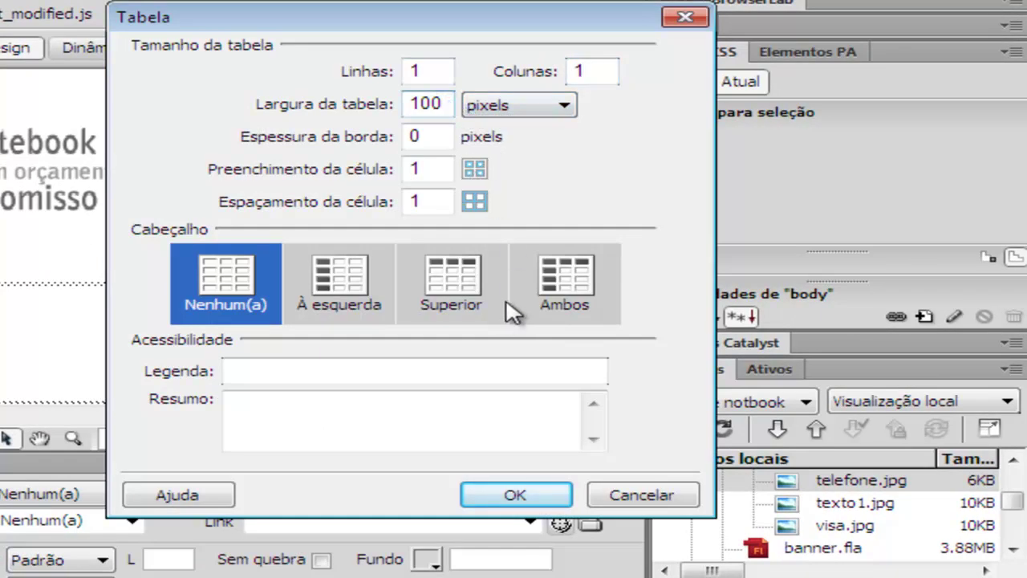
left_click(502, 493)
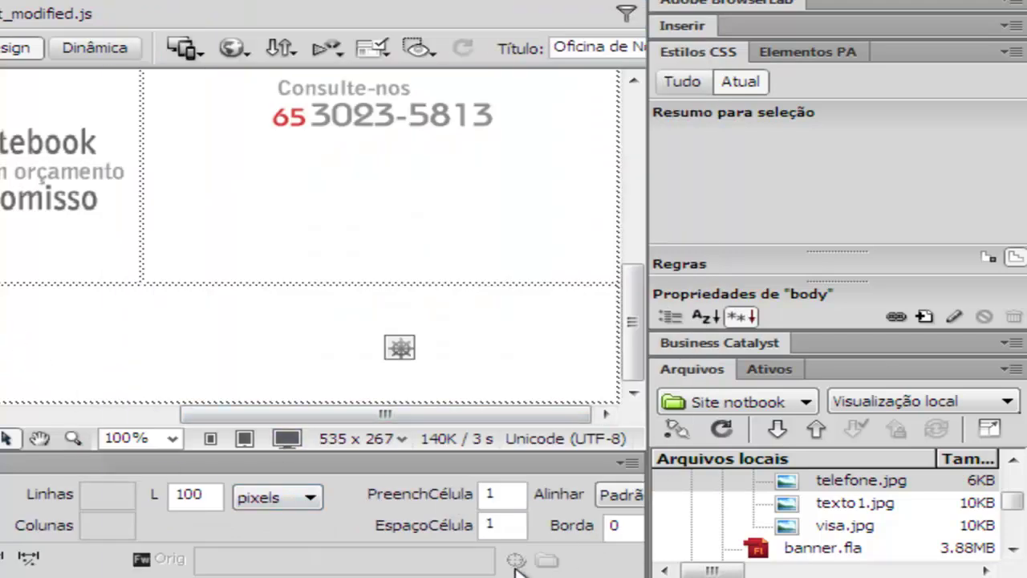
Set the new table's alignment to Direita and its width to 300 pixels.
left_click(617, 494)
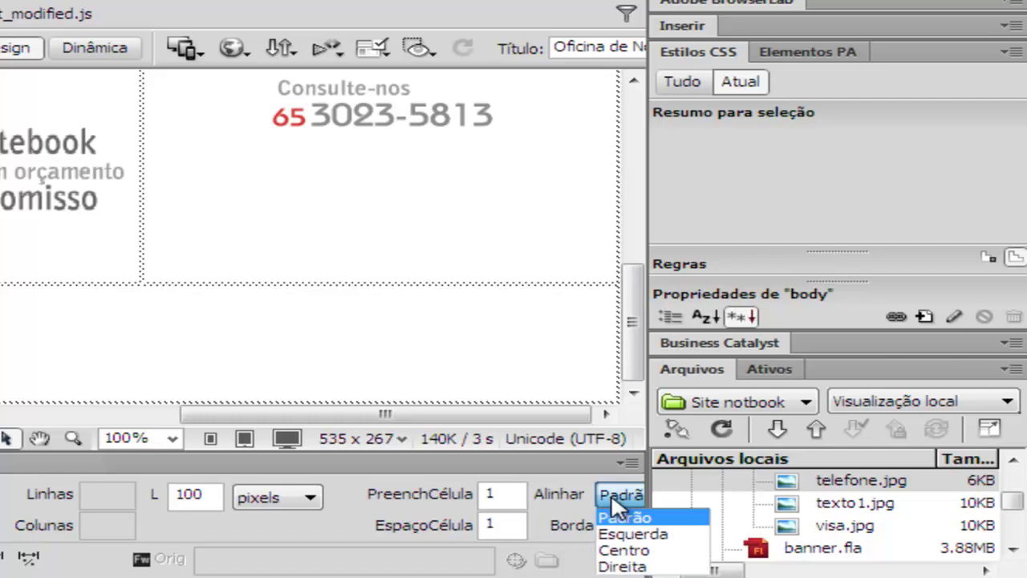
left_click(625, 566)
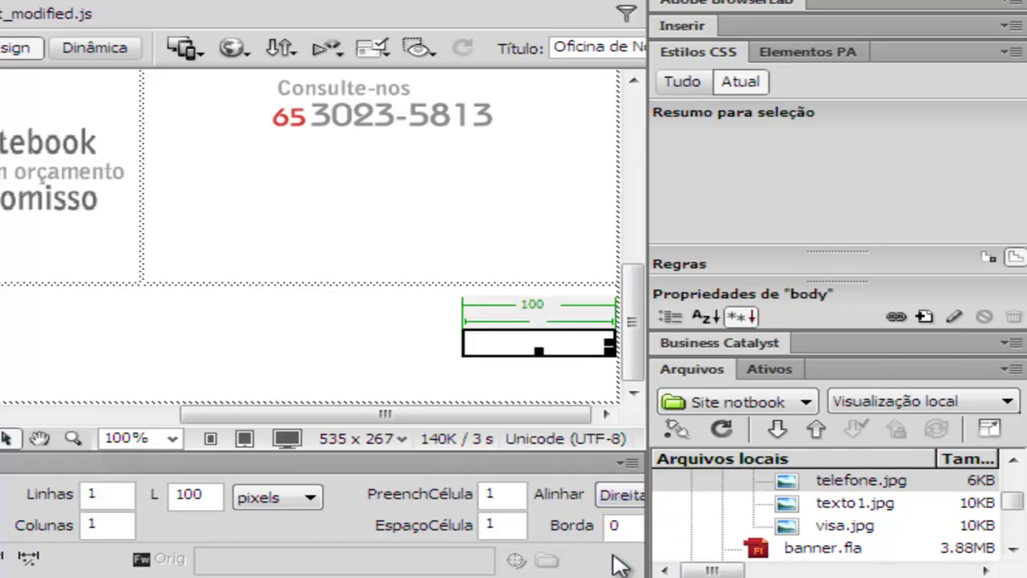
left_click(513, 340)
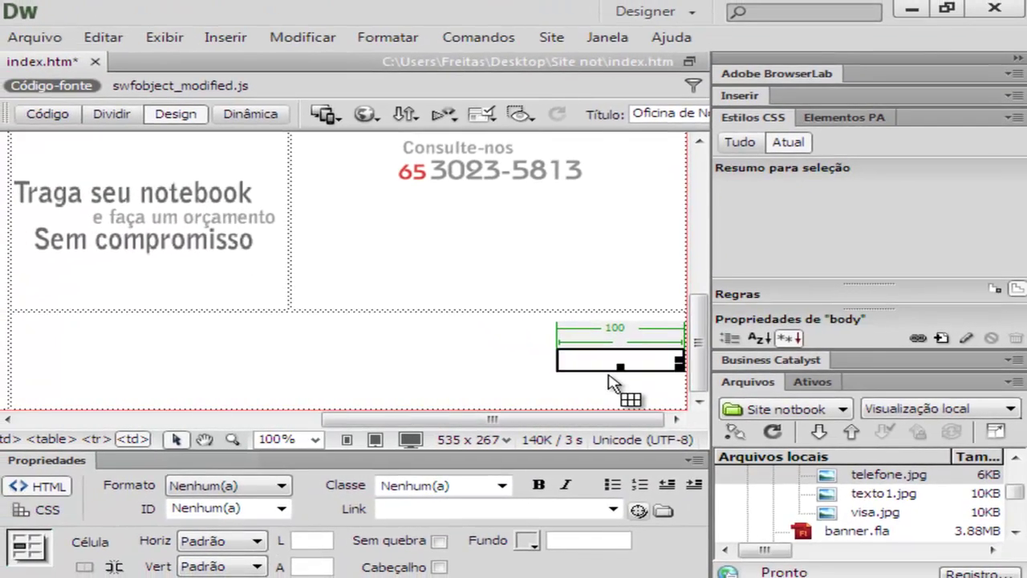
left_click(538, 356)
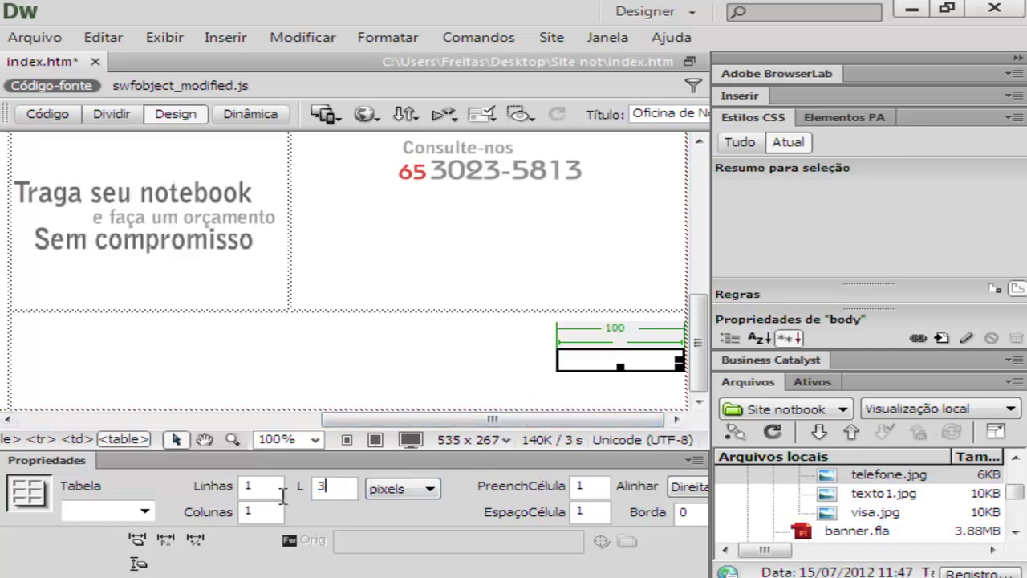
key("Return")
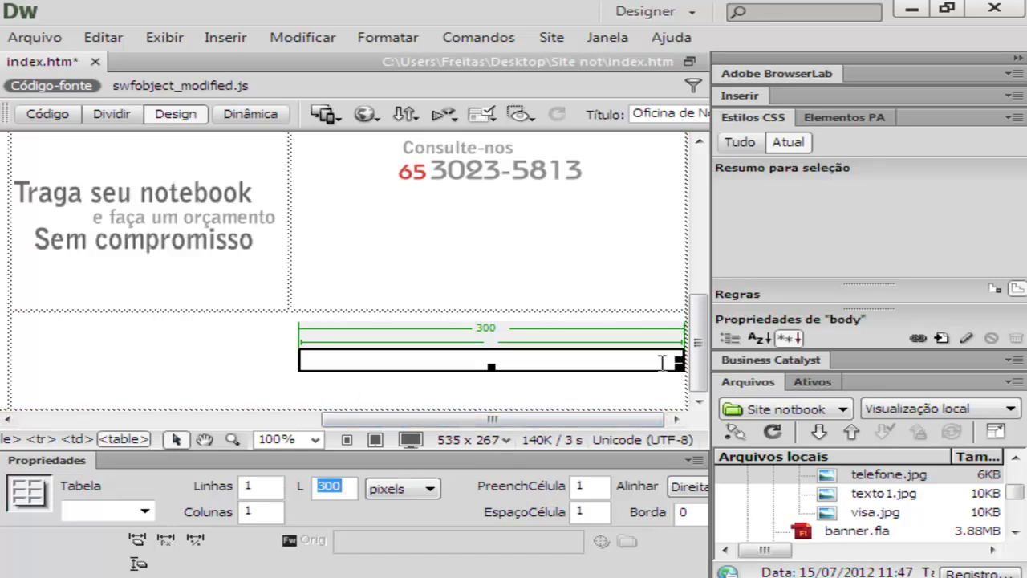
Split the 300-pixel table's cell into two columns and move their divider for widths of about 237 and 56 pixels.
left_click(489, 366)
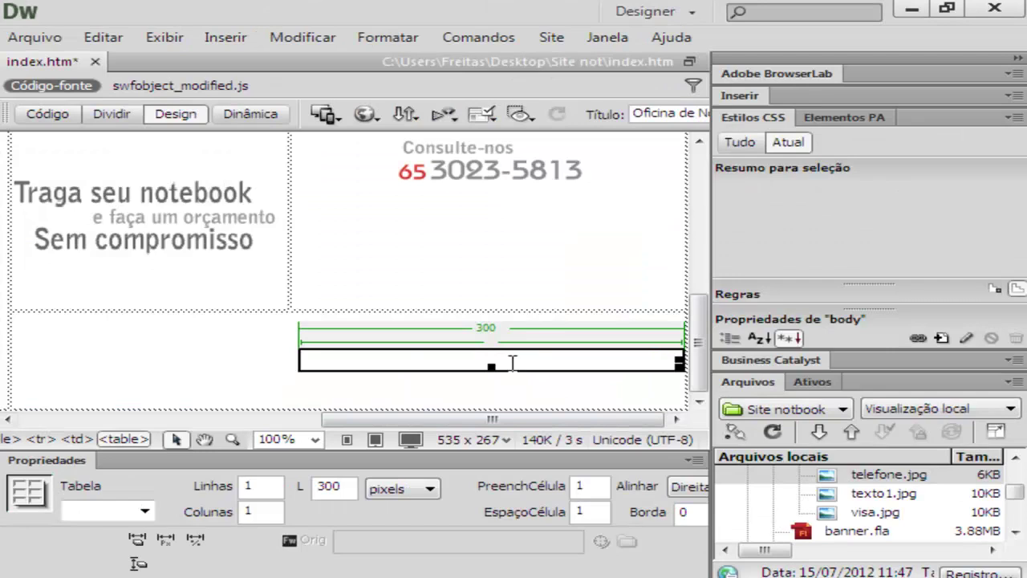
right_click(512, 363)
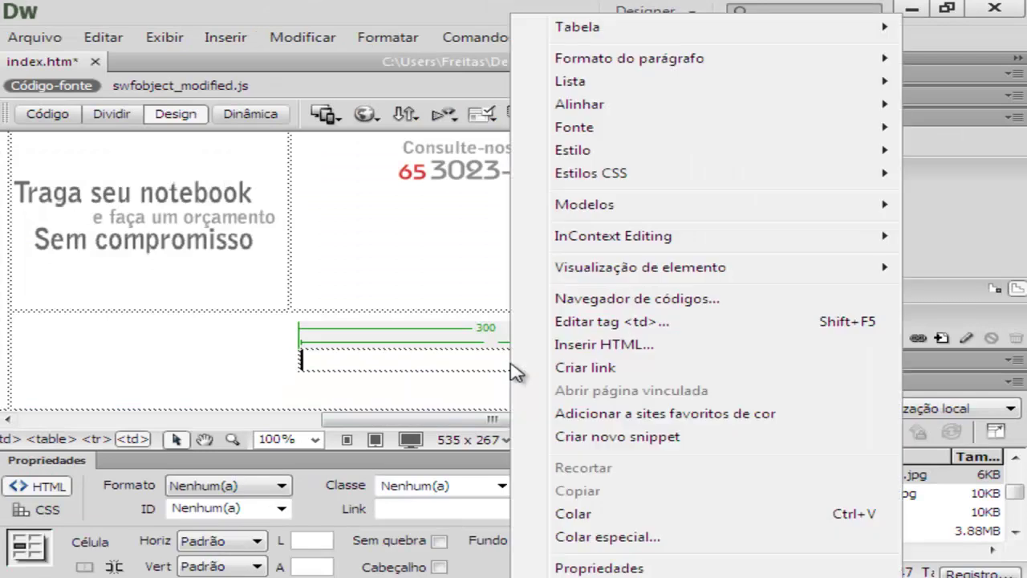
mouse_move(591, 27)
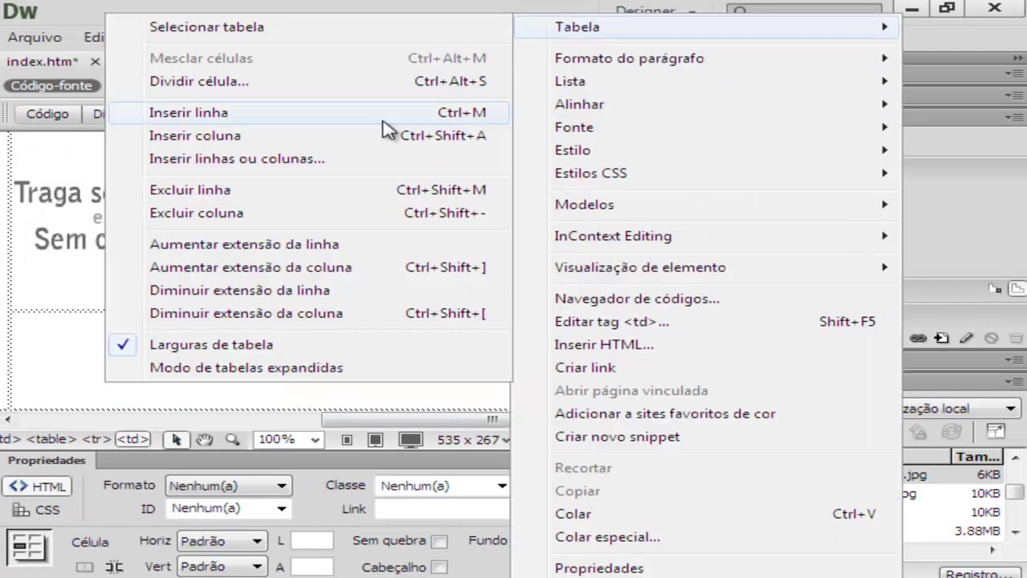
left_click(268, 90)
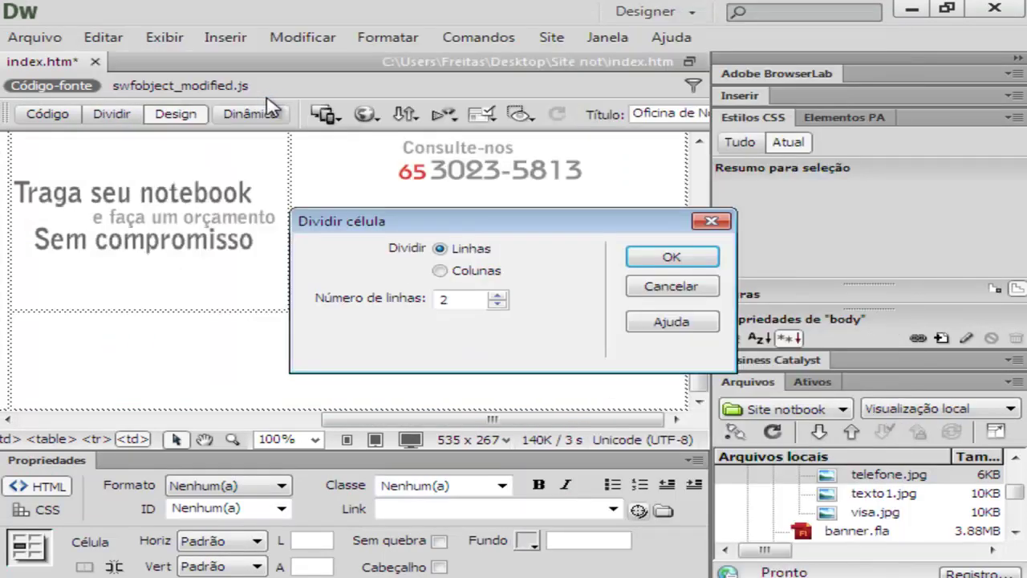
left_click(480, 273)
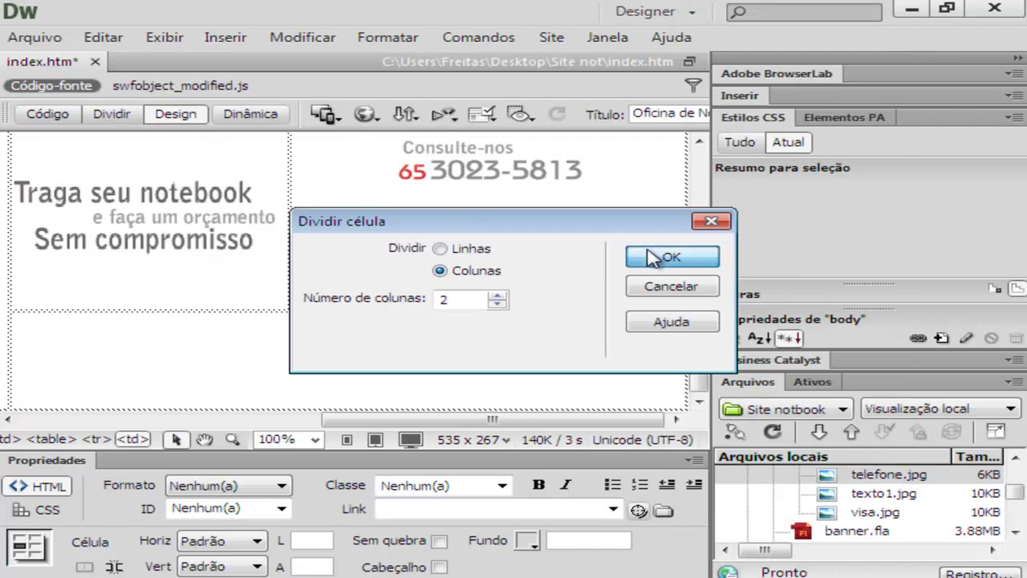
left_click(651, 256)
left_click_drag(488, 360, 610, 359)
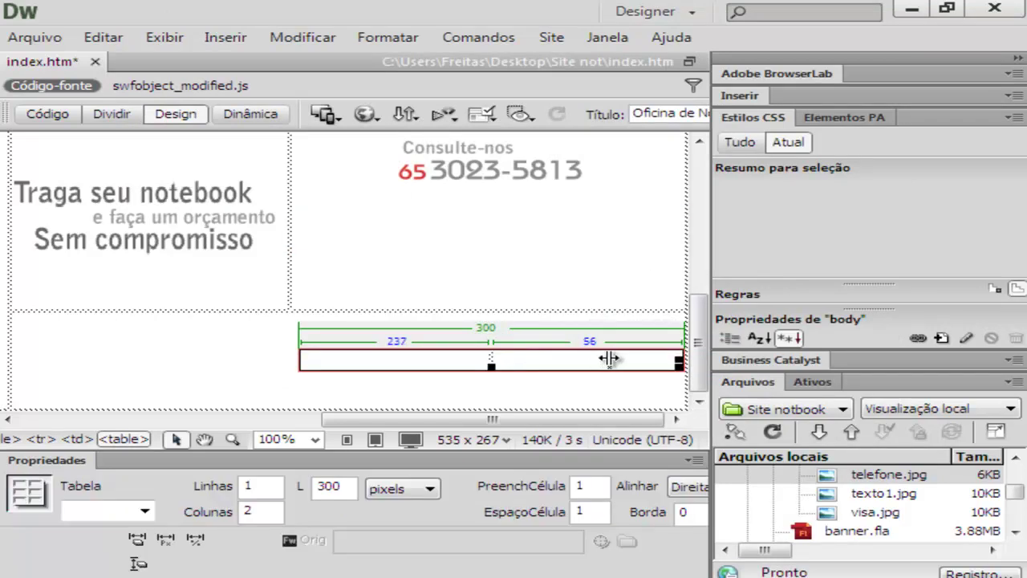
left_click(550, 362)
Switch to Fireworks and inspect the footer's address text and the rounded background shape behind it.
left_click(619, 357)
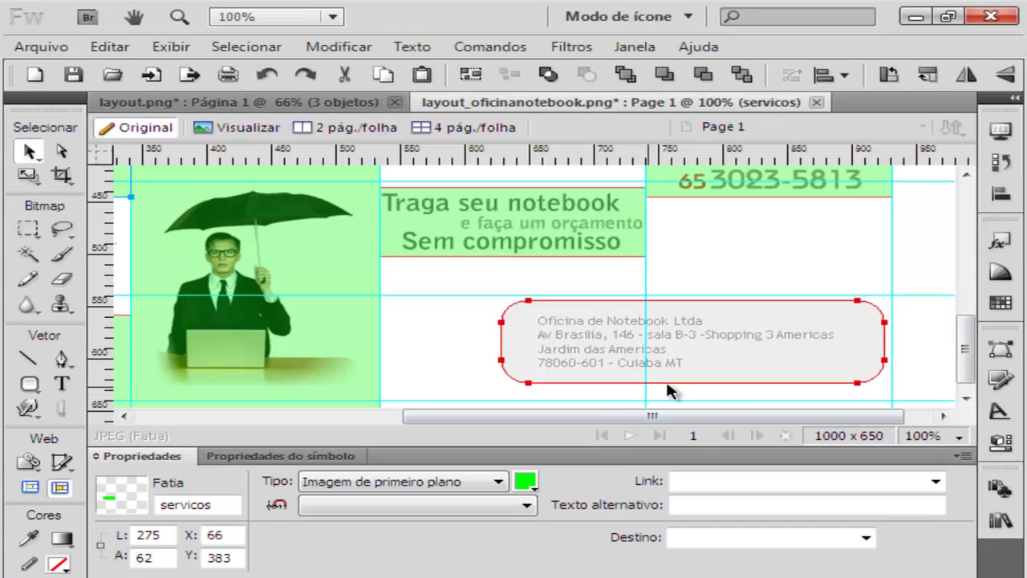
left_click(706, 365)
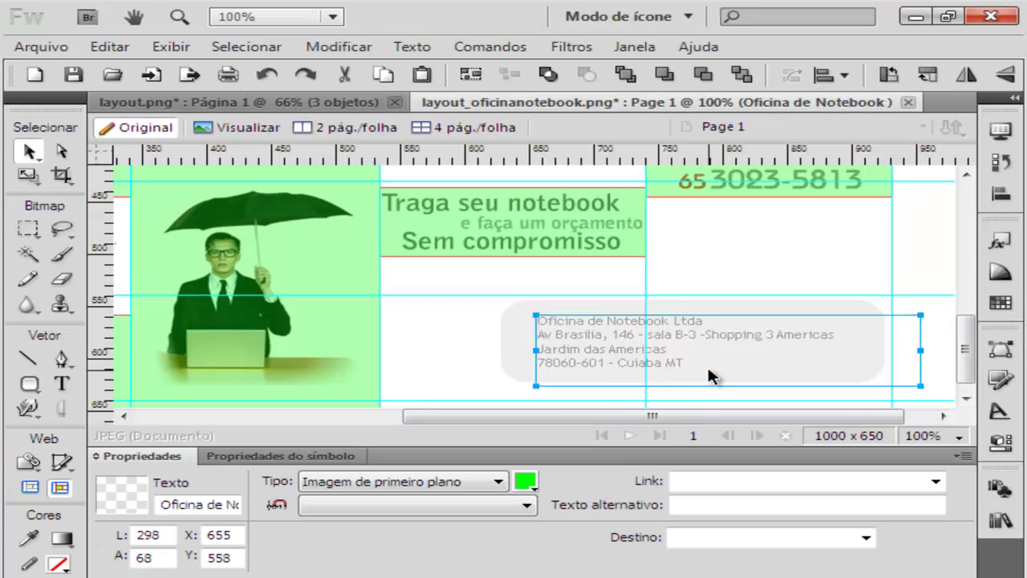
left_click(520, 357)
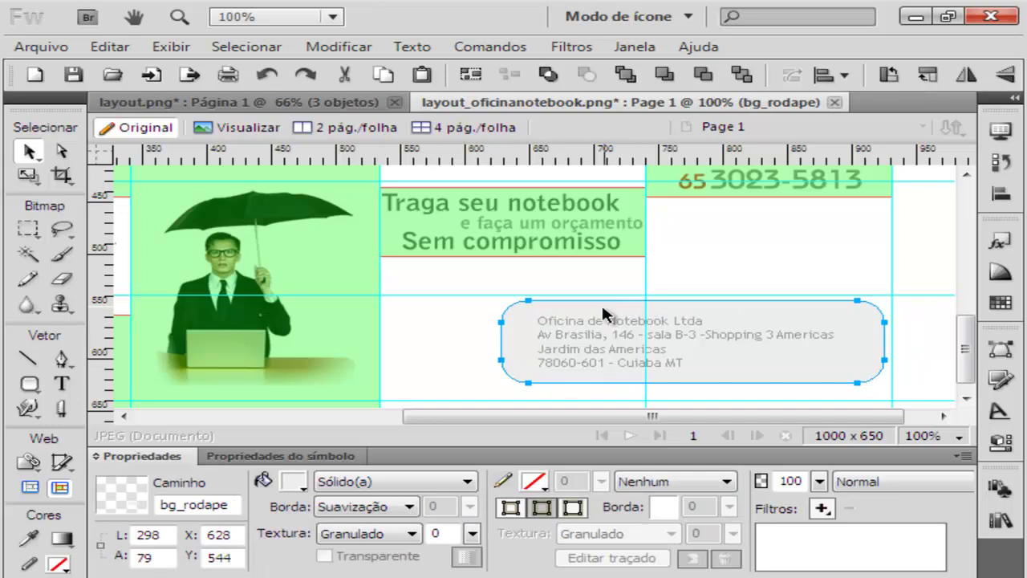
left_click(26, 50)
left_click(211, 368)
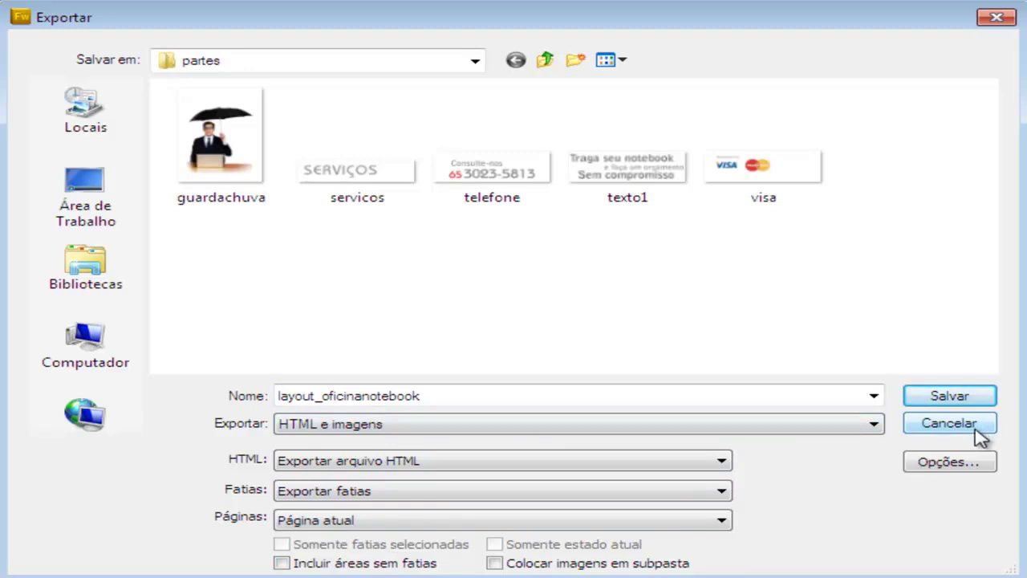
left_click(936, 430)
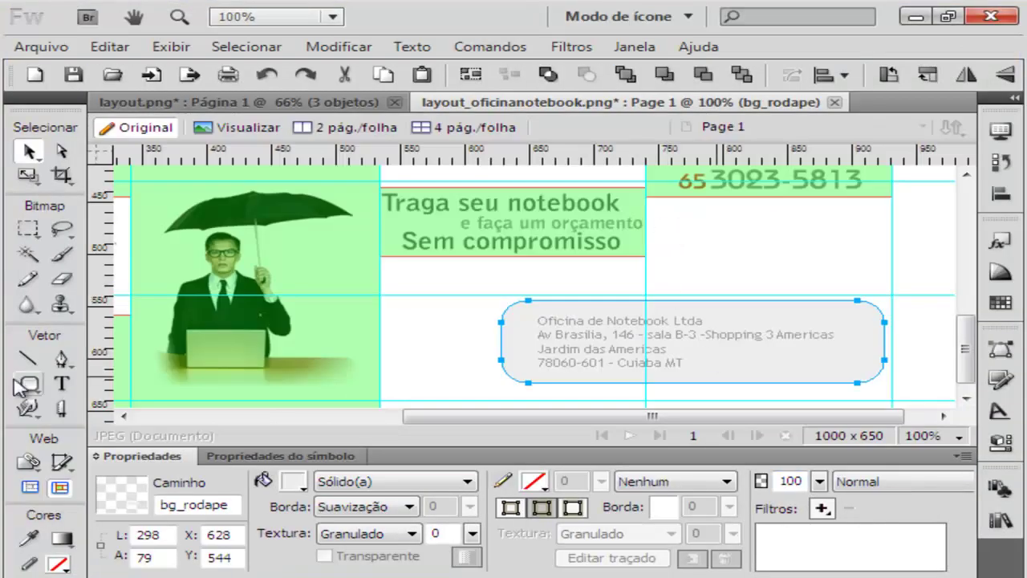
Draw a slice about 310 × 87 pixels over the footer address box and return to the Pointer tool.
left_click(61, 457)
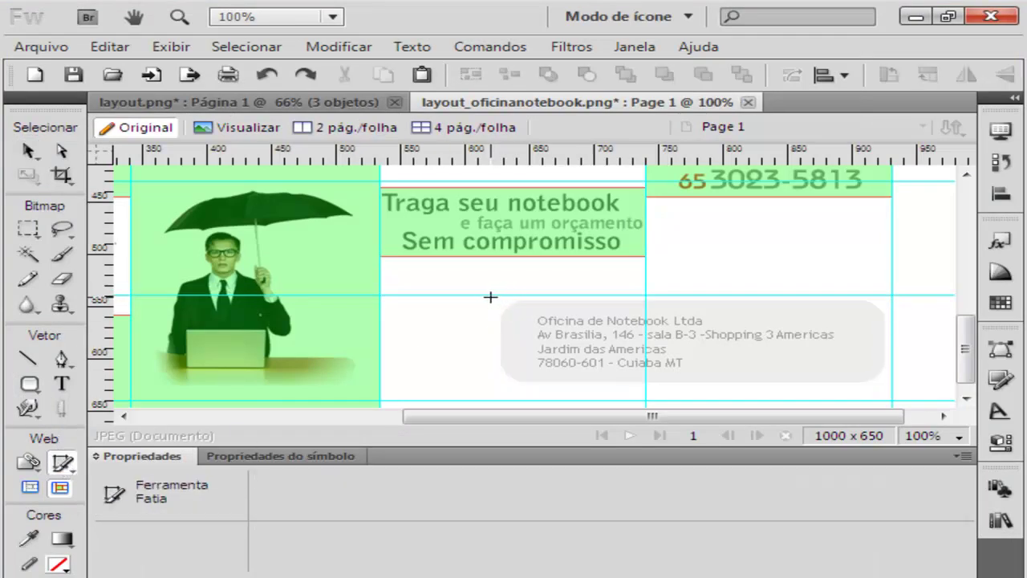
left_click_drag(491, 297, 892, 386)
left_click(28, 151)
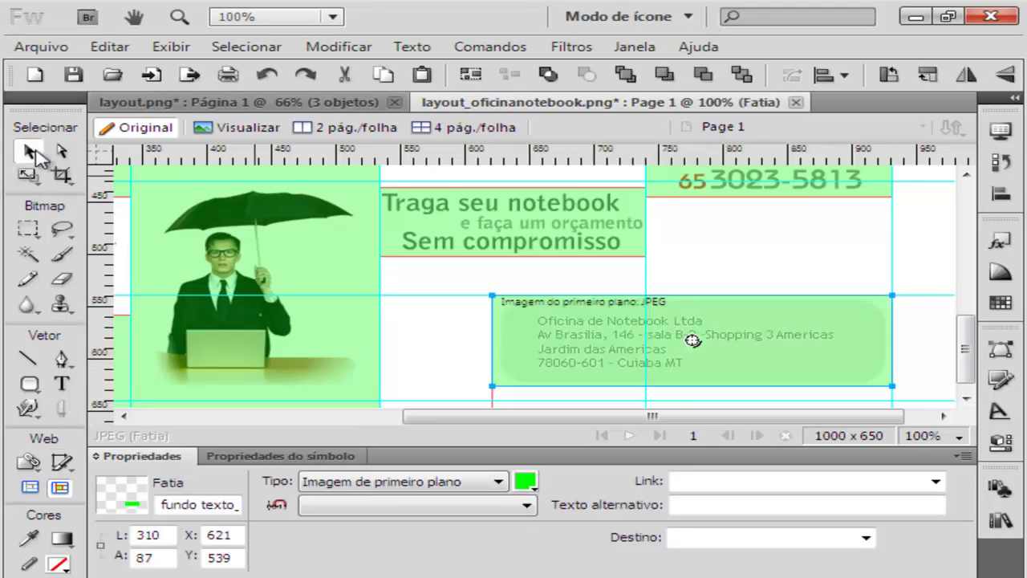
Hide the slices and the Oficina de Notebook address text layer, and select the rounded background shape.
left_click(31, 487)
left_click(594, 325)
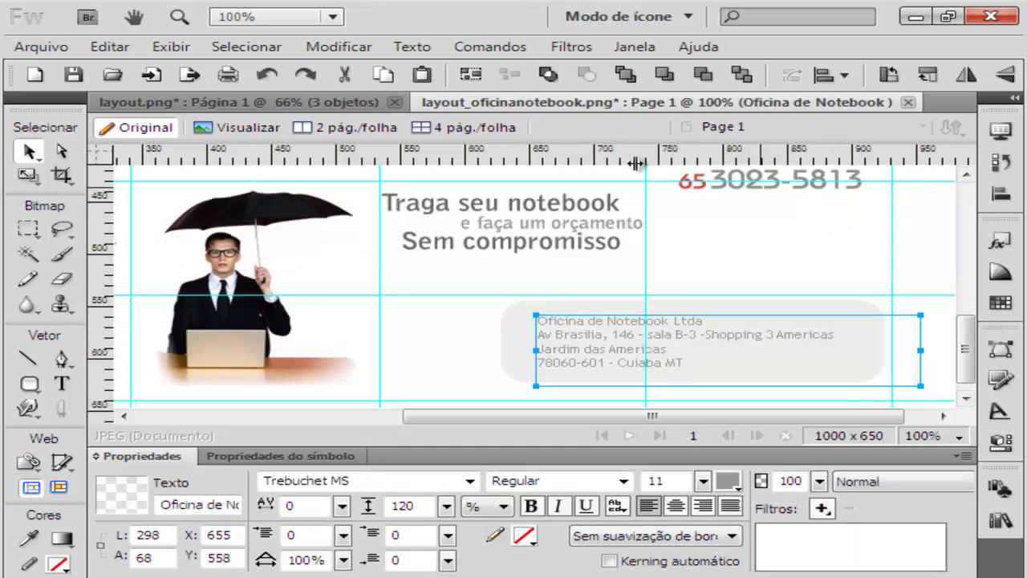
left_click(652, 46)
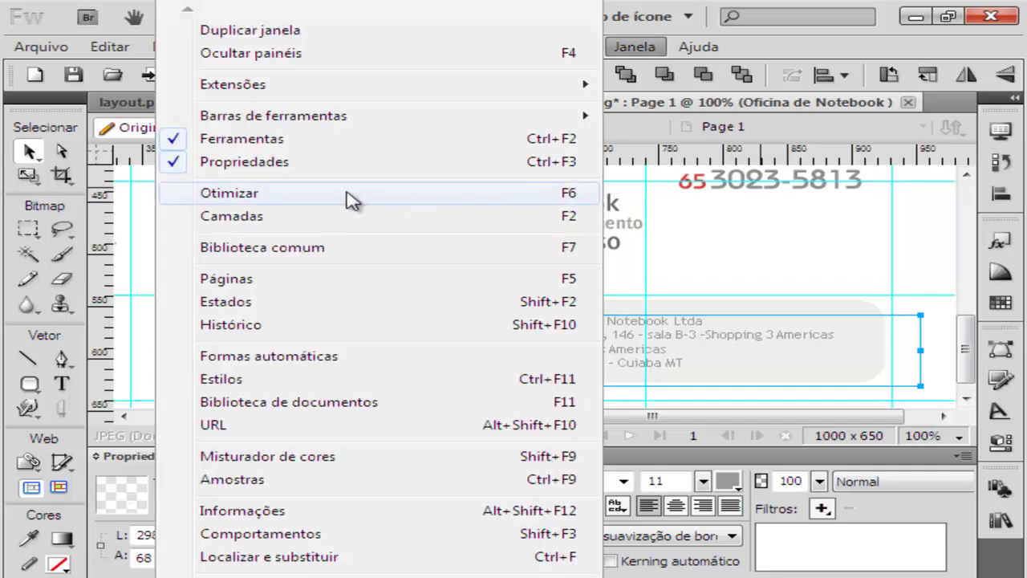
left_click(341, 218)
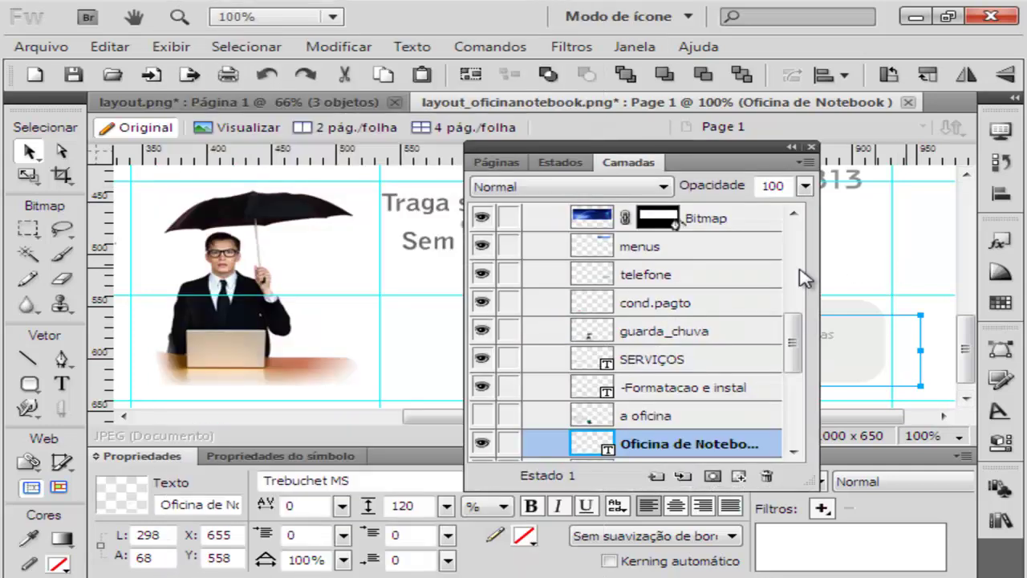
left_click(482, 443)
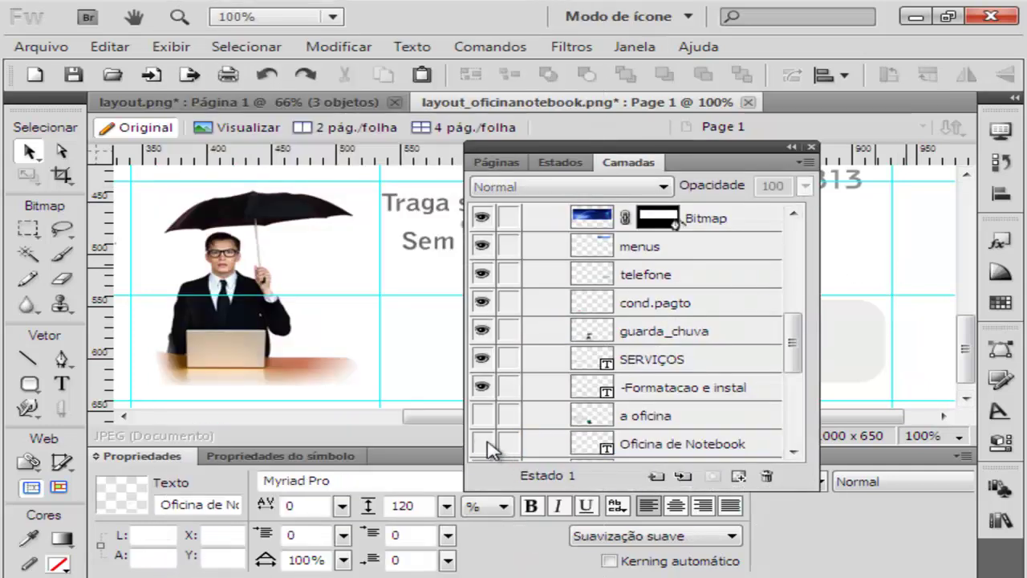
left_click(811, 147)
left_click(774, 357)
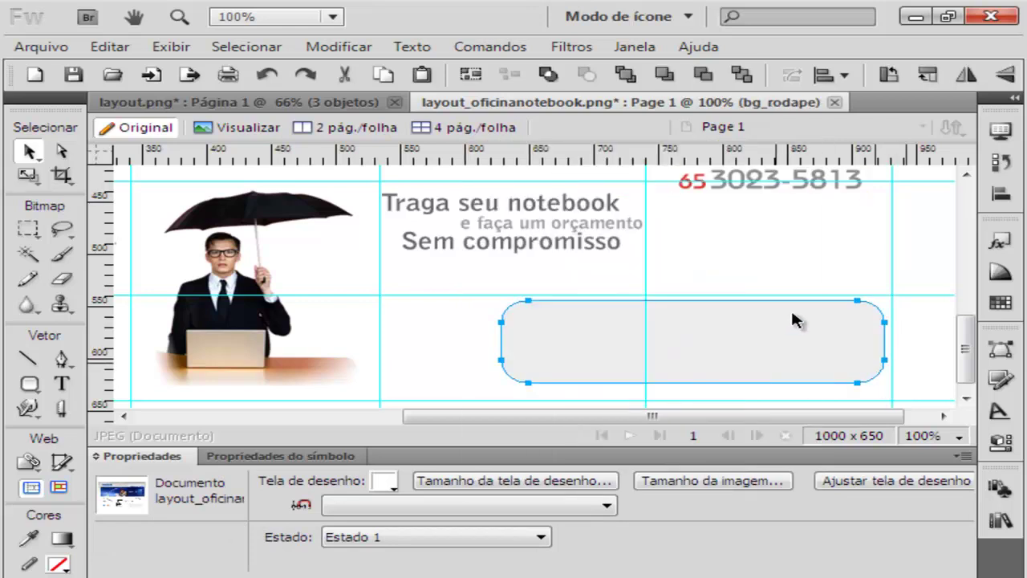
Show the slices again and rename the footer background slice as fundotexto.
left_click(59, 487)
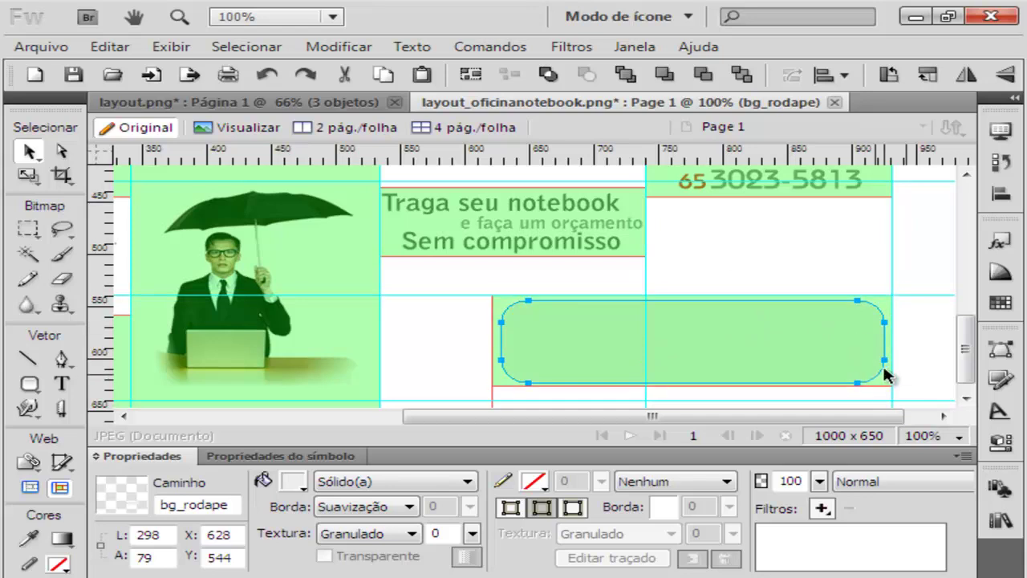
left_click(722, 346)
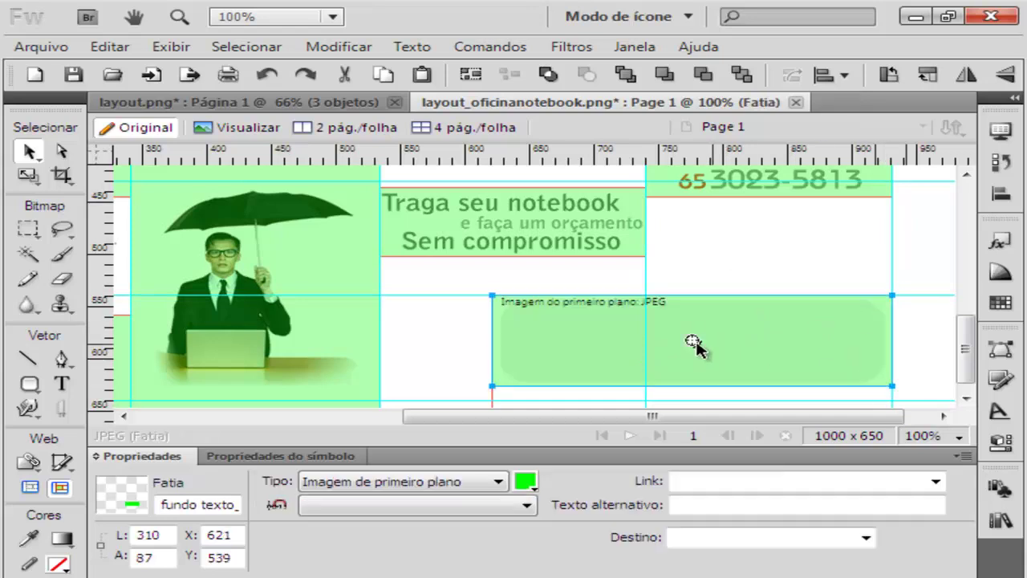
double_click(199, 504)
type("otex")
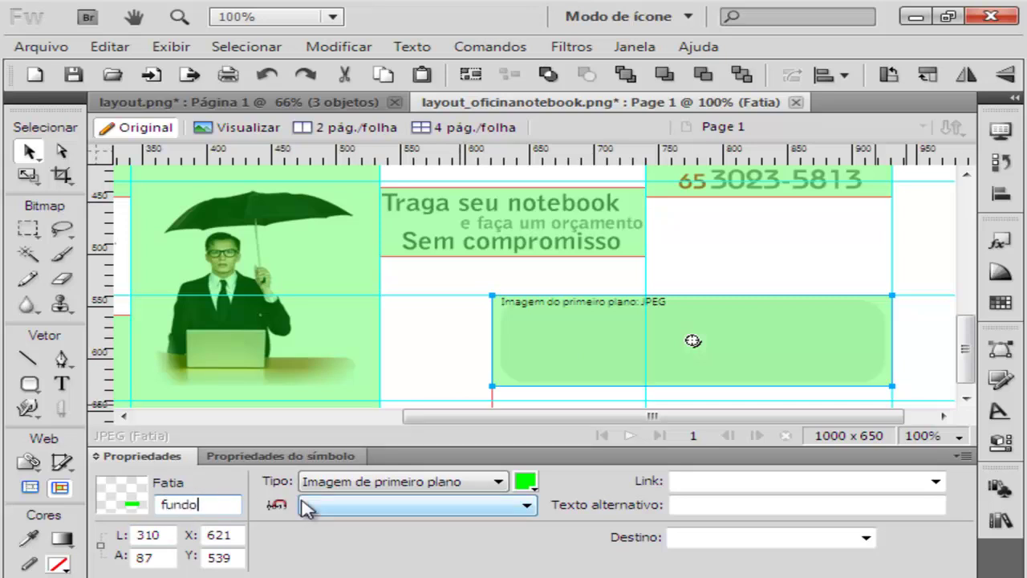
type("to")
key("Return")
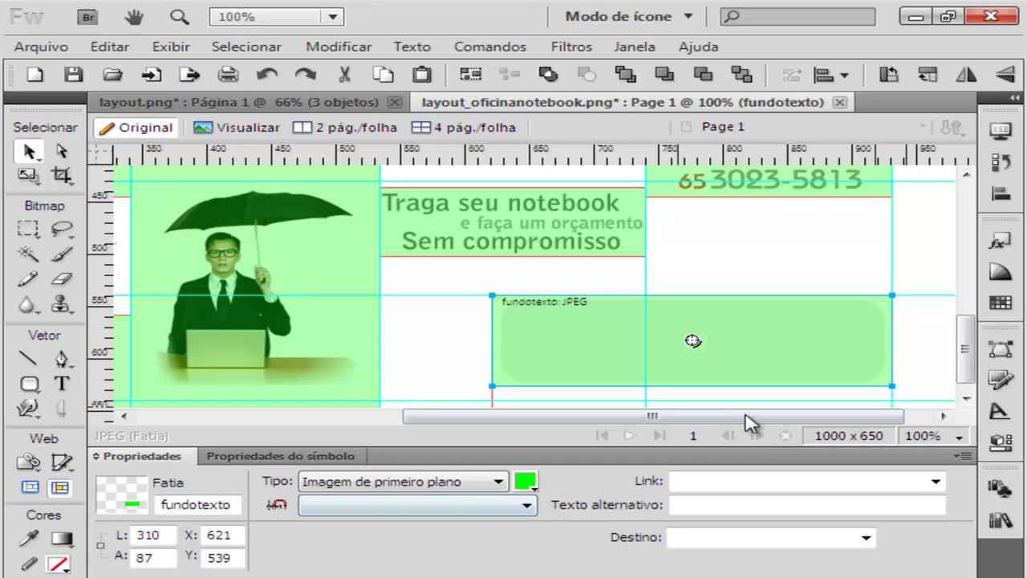
Export the selected fundotexto slice, images only, to the partes folder.
right_click(543, 335)
left_click(619, 88)
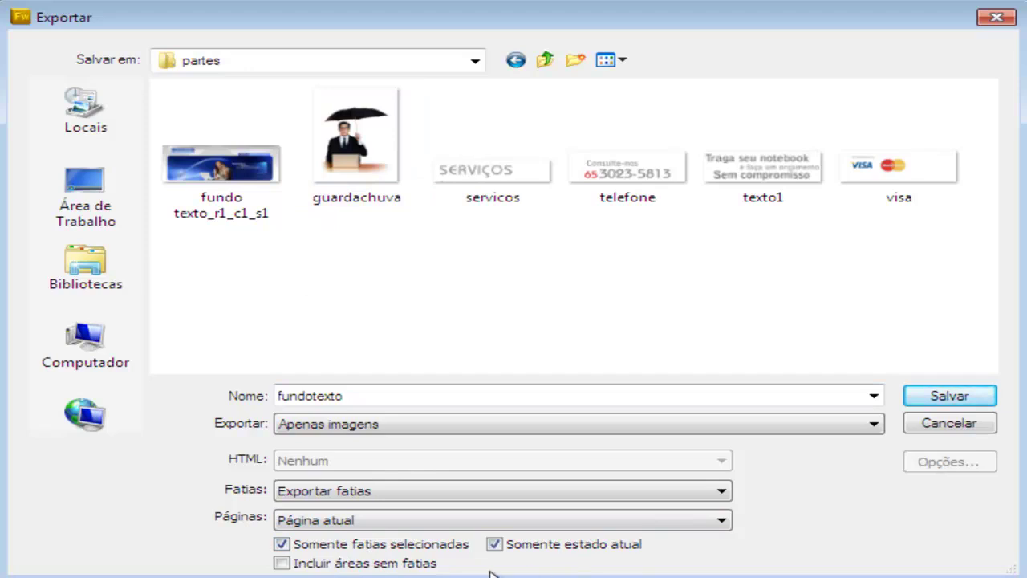
left_click(951, 398)
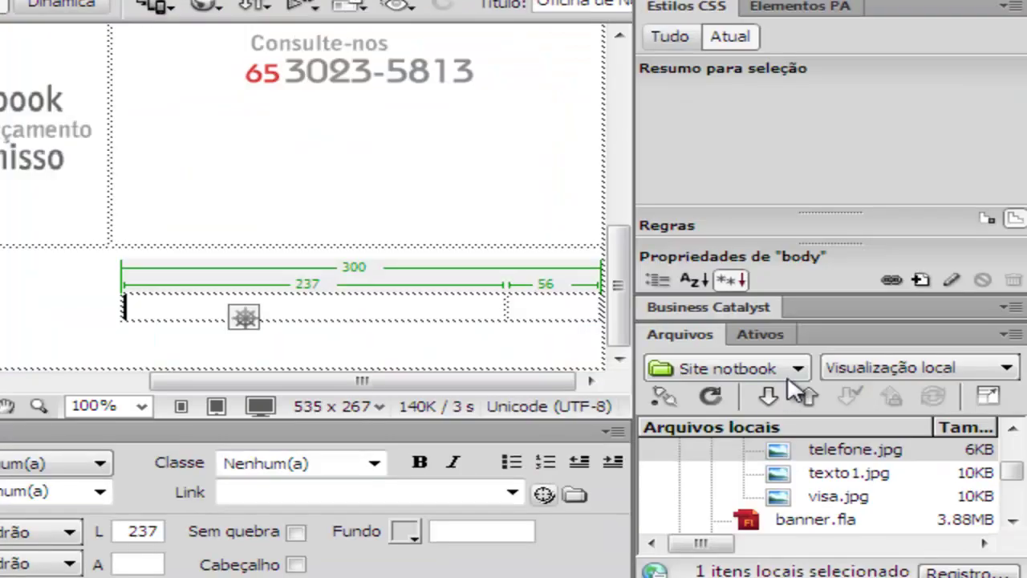
In Dreamweaver, refresh the site's local files and insert fundotexto.jpg into the wider cell of the footer table without alternative text.
left_click_drag(1009, 475, 1015, 462)
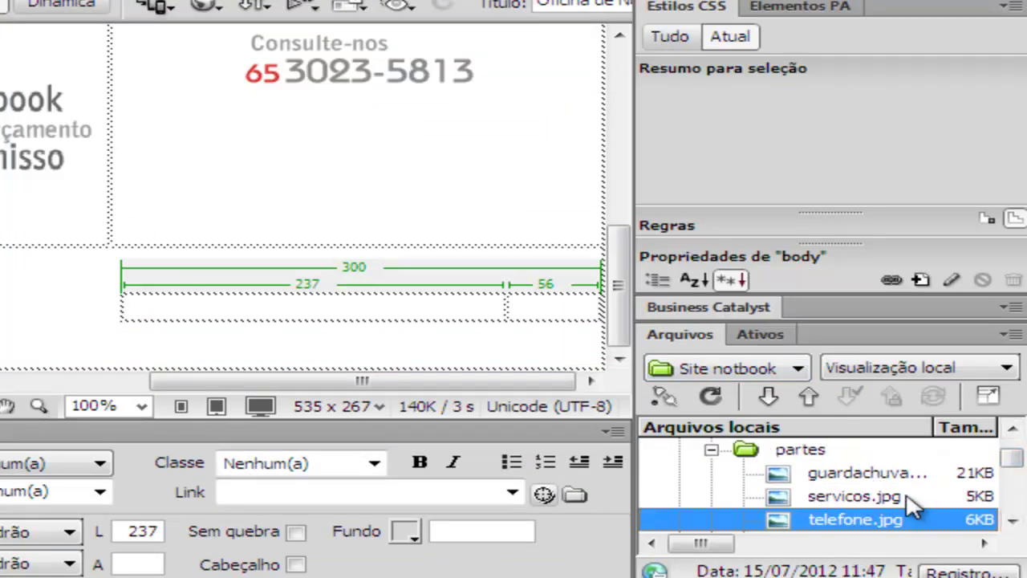
left_click(1012, 521)
left_click(1012, 522)
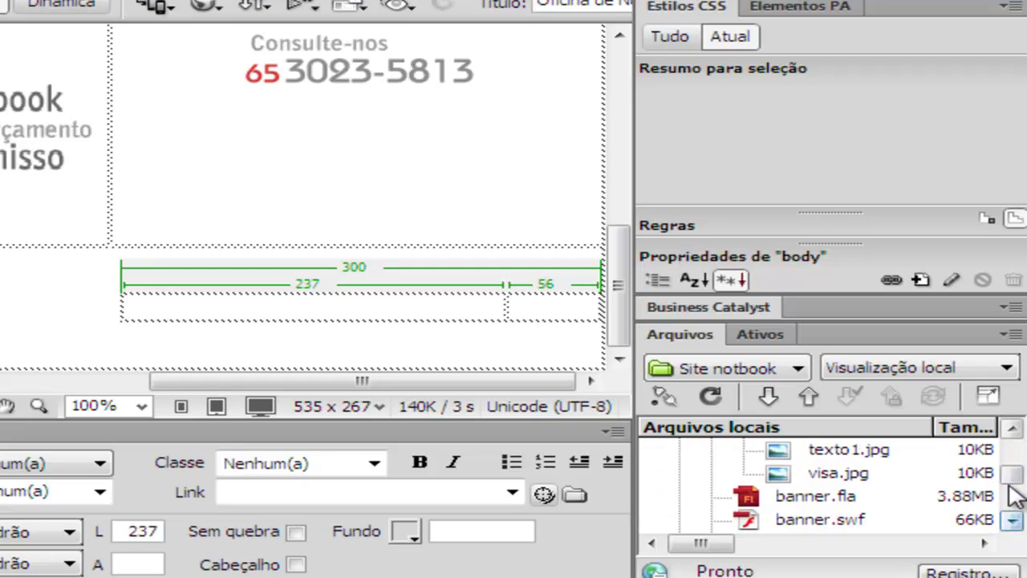
left_click_drag(1014, 492, 1015, 463)
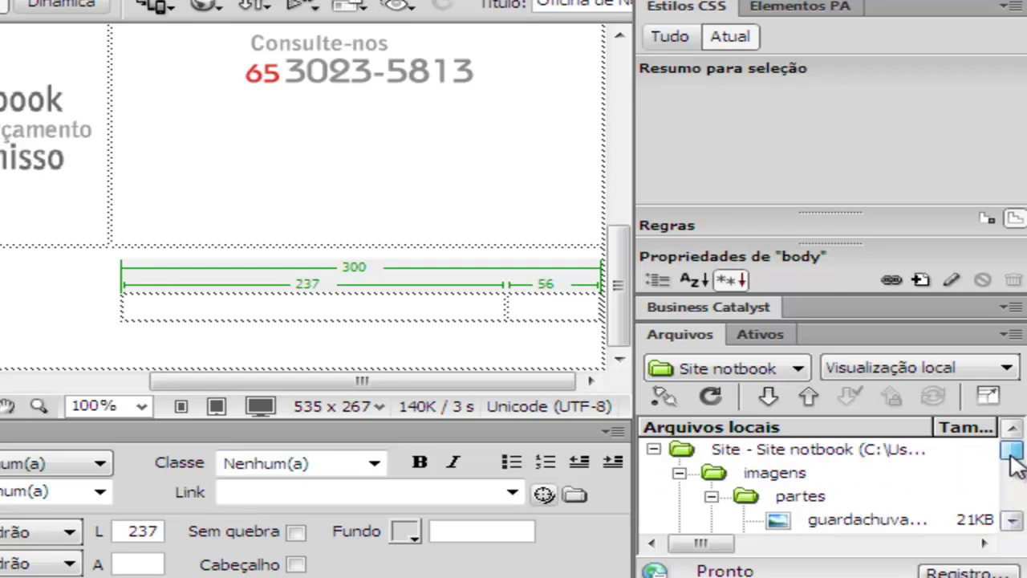
left_click(726, 394)
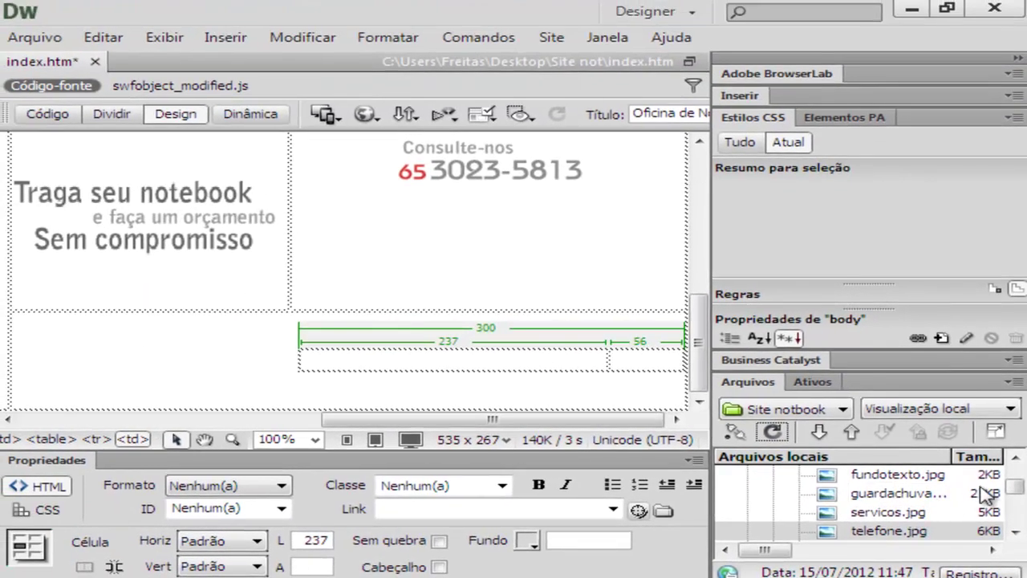
left_click_drag(906, 486, 479, 365)
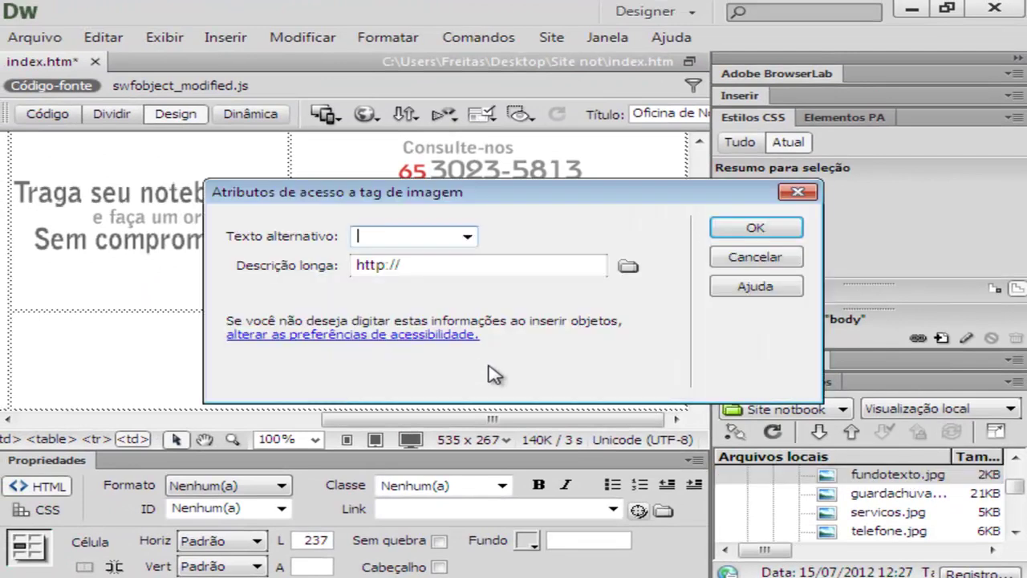
left_click(728, 222)
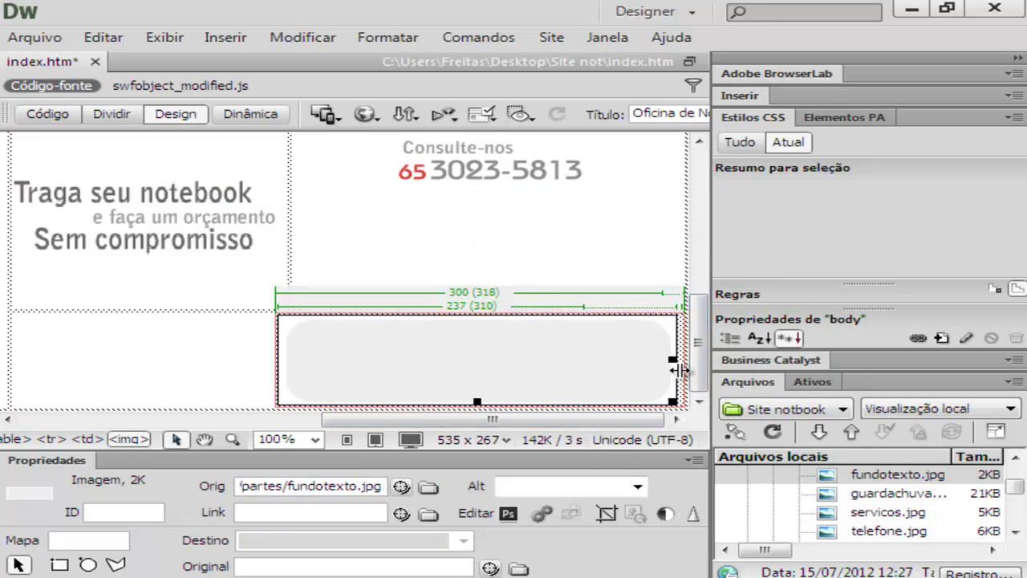
Save the changes to index.htm and preview the page in Firefox, checking the footer background box.
key("F12")
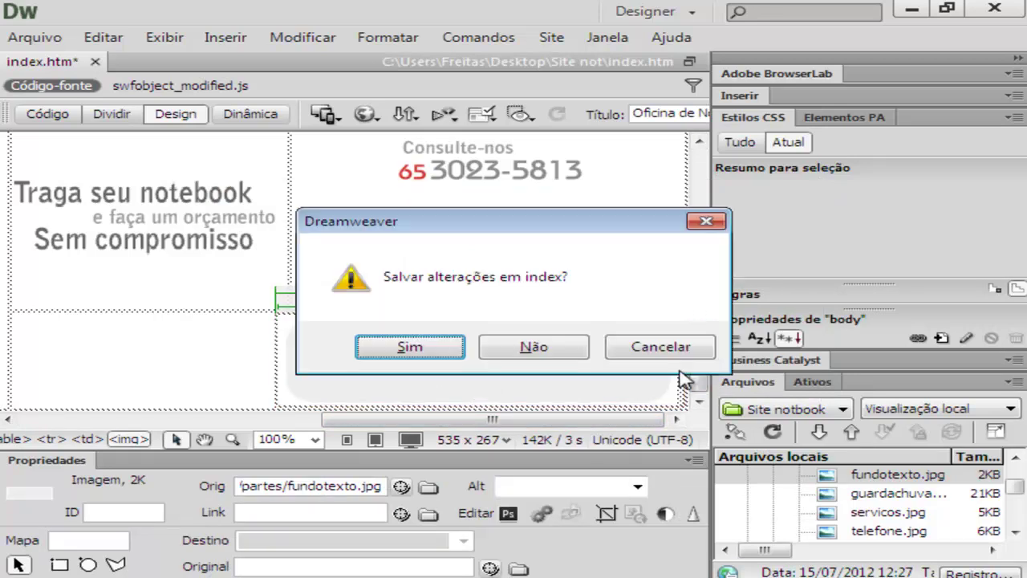
left_click(410, 349)
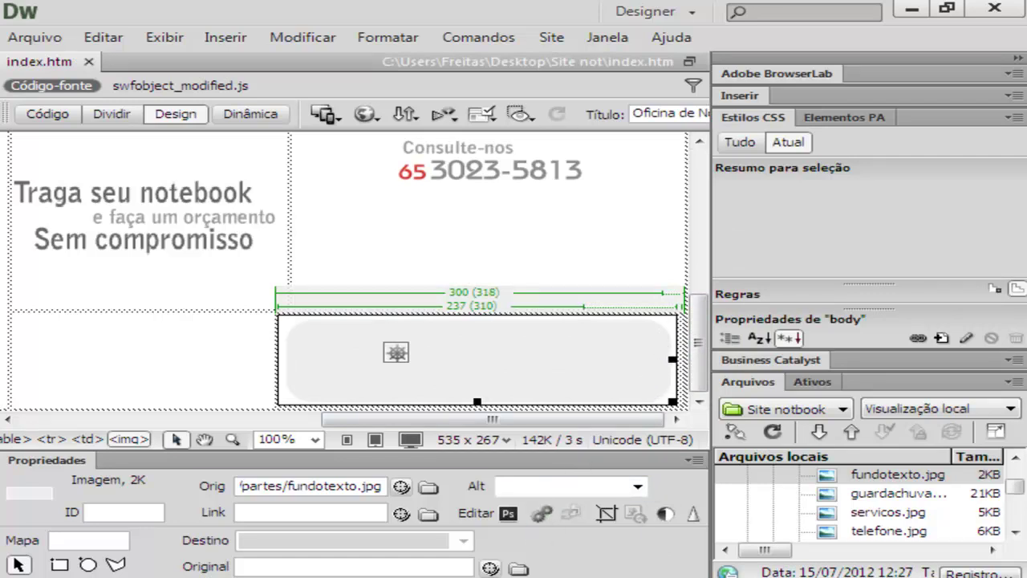
key("F12")
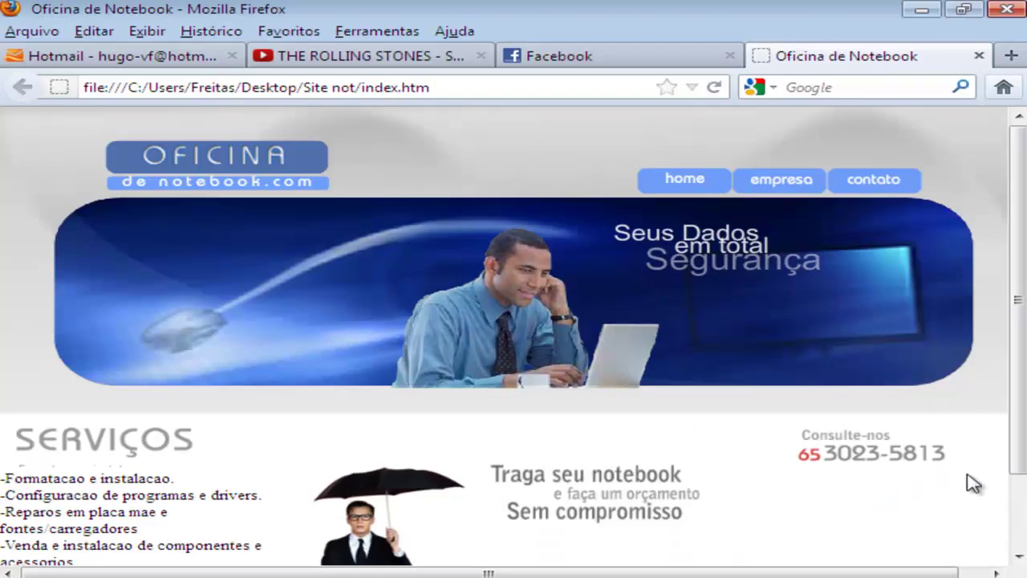
scroll(971, 482, "down", 2)
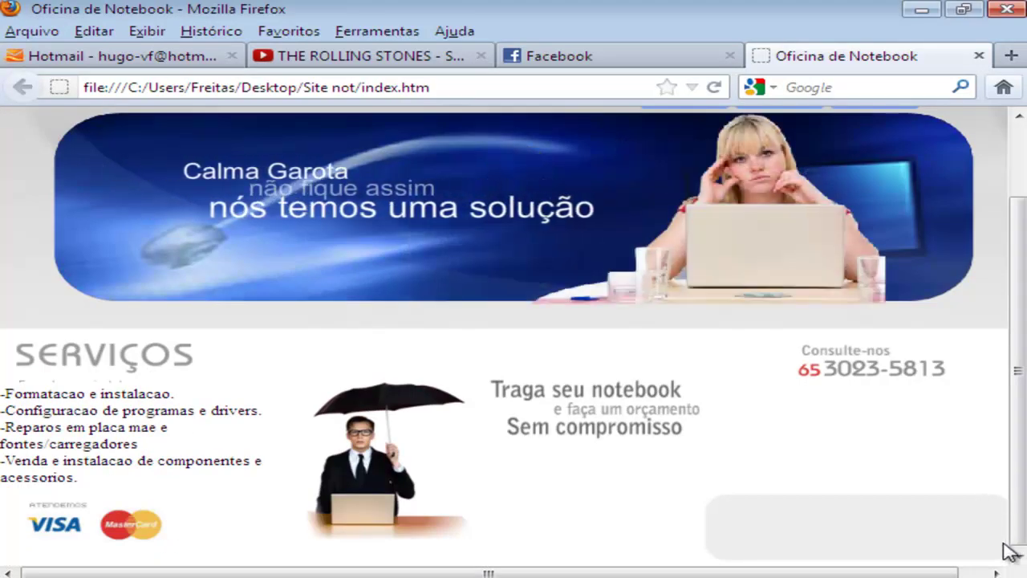